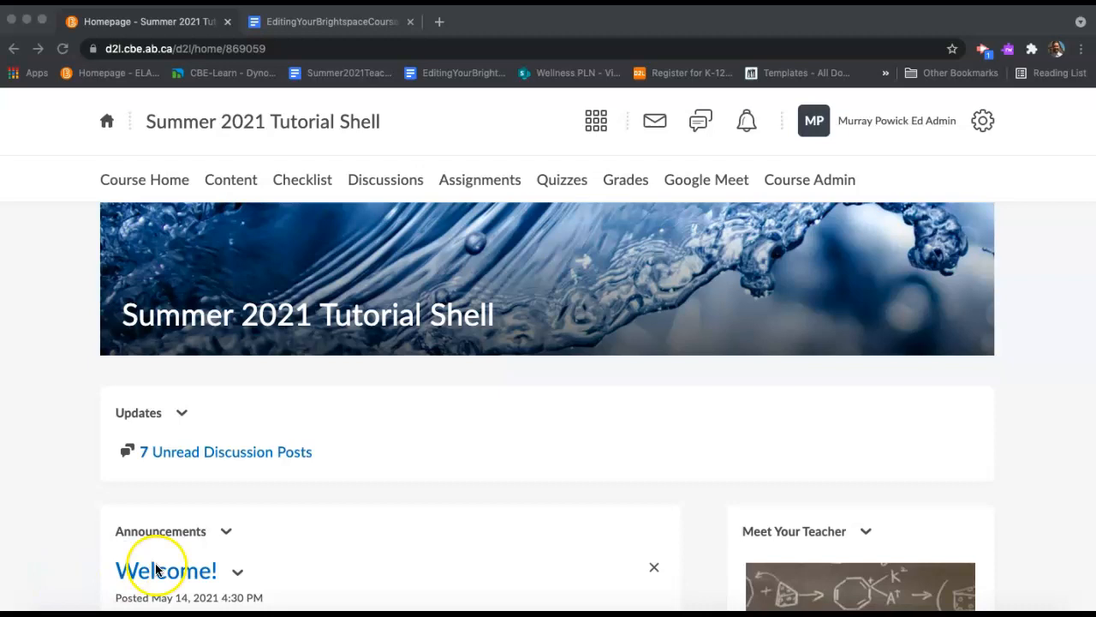
- Open the file manager of the Summer 2021 Tutorial Shell course from its course administration page
scroll(522, 512, down, 1)
scroll(522, 512, up, 1)
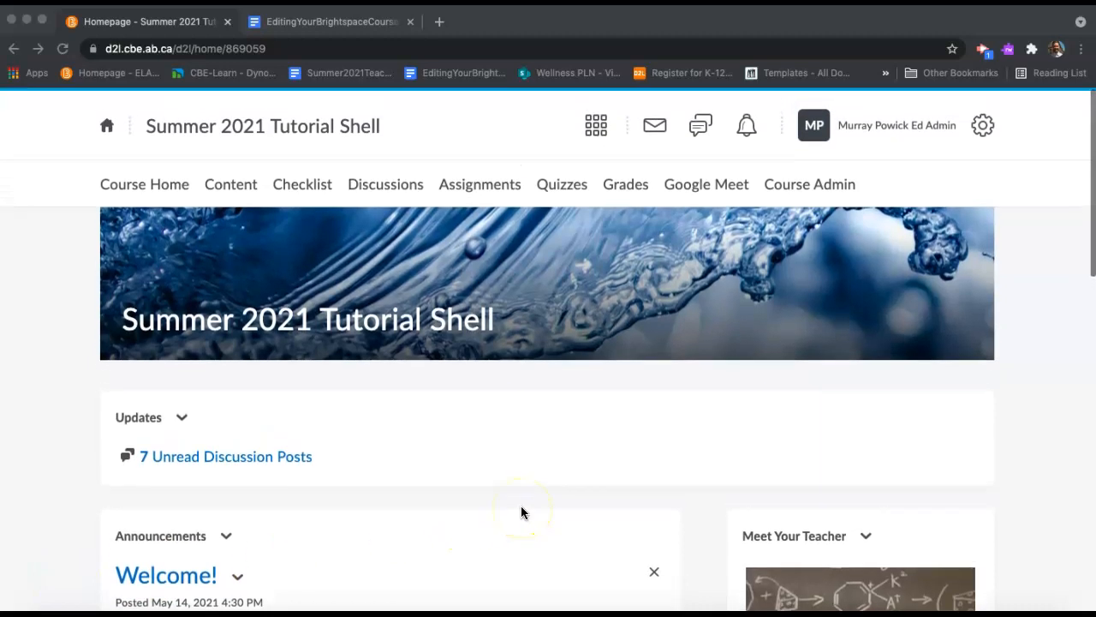
click(805, 186)
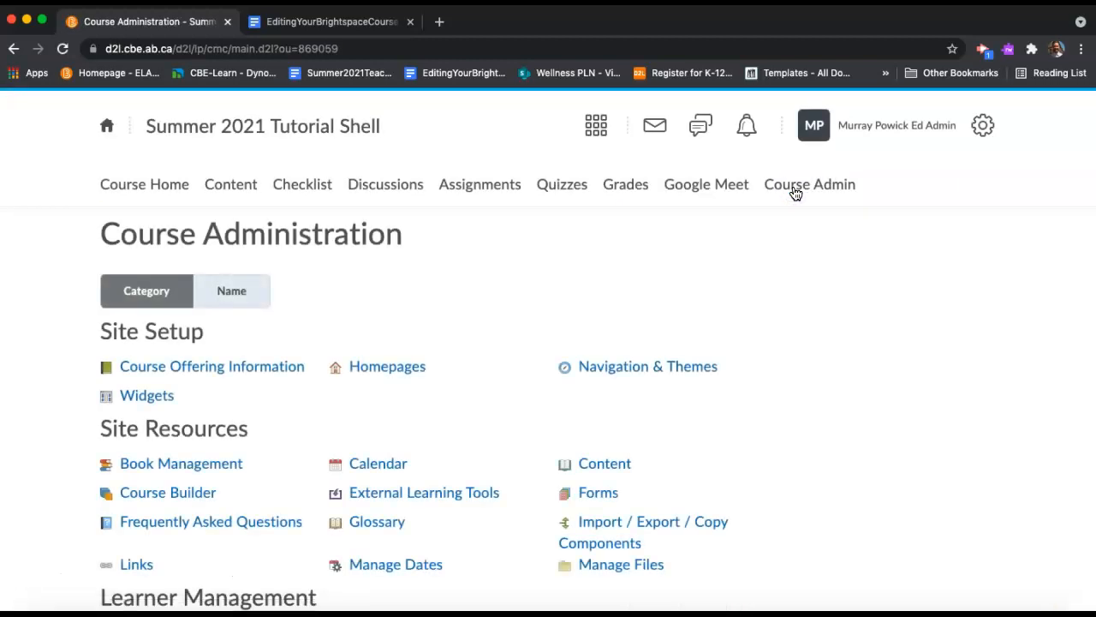
scroll(766, 360, down, 2)
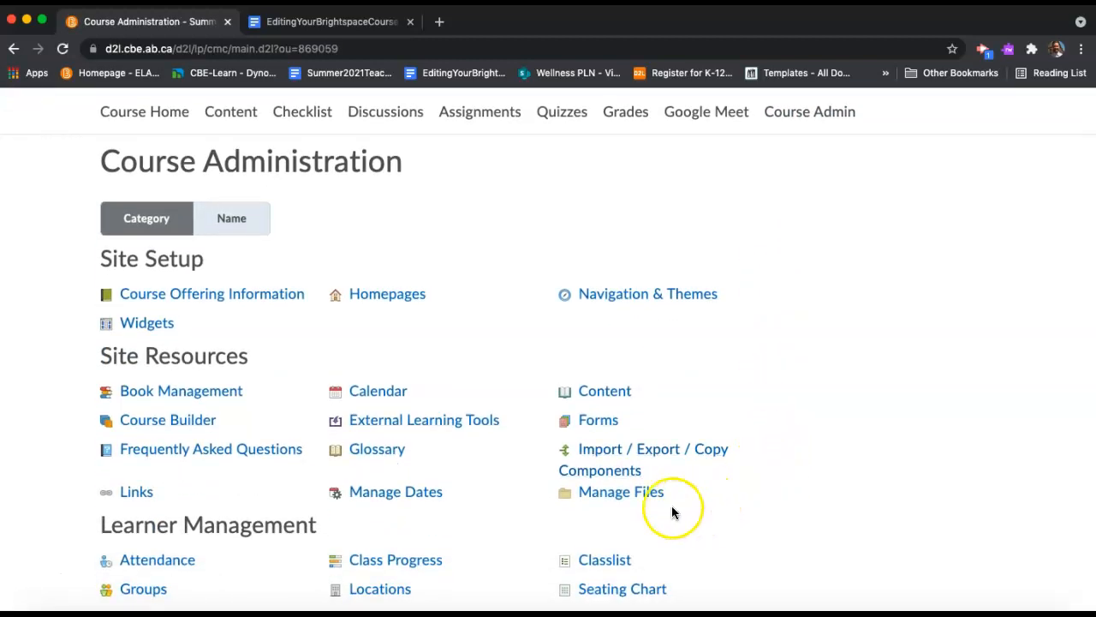
click(620, 497)
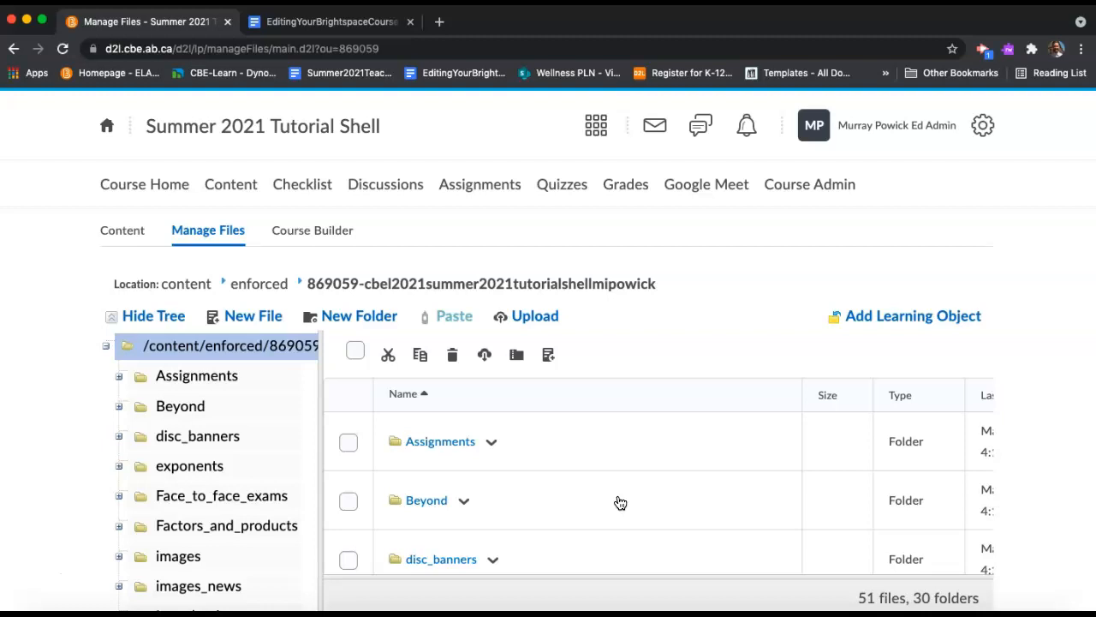
- Find the Measurement folder in the course's folder tree and open it
scroll(620, 503, down, 1)
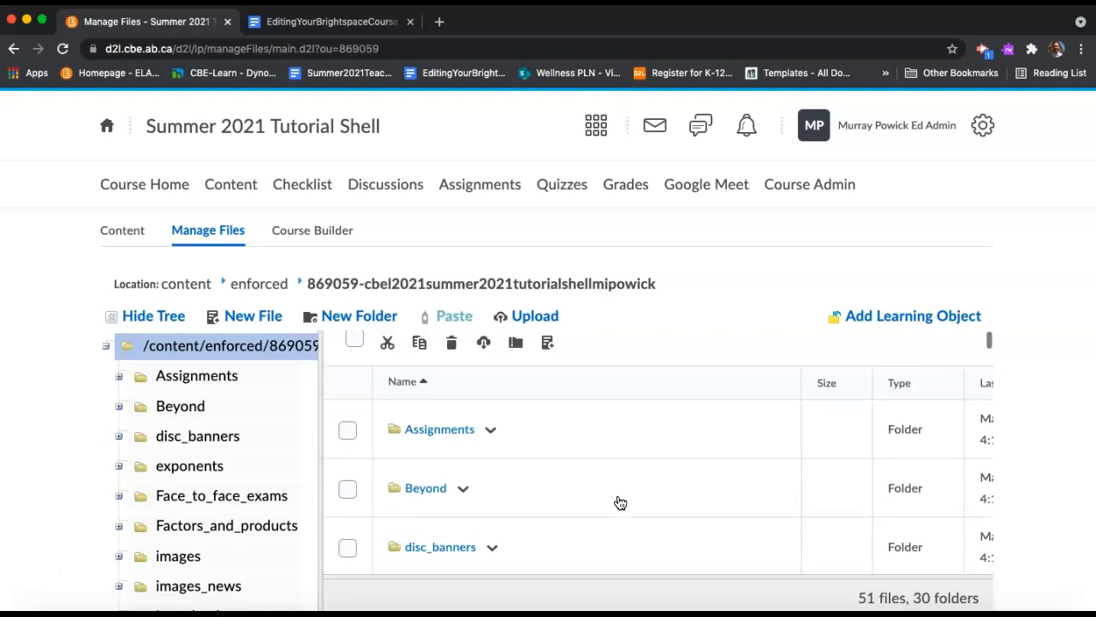
scroll(620, 502, down, 1)
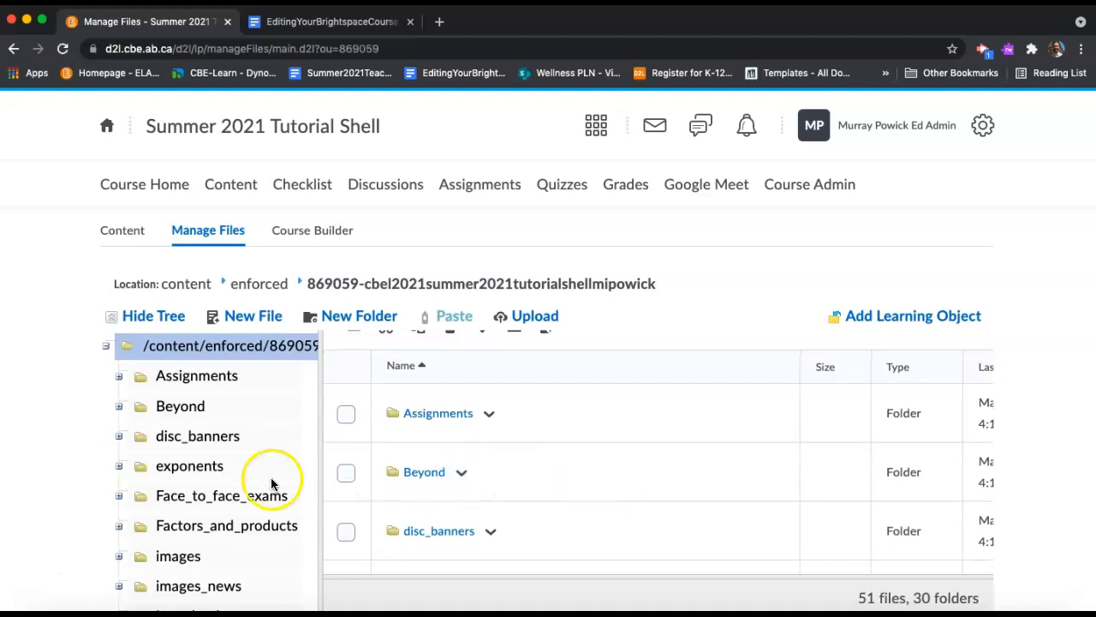
scroll(255, 507, down, 3)
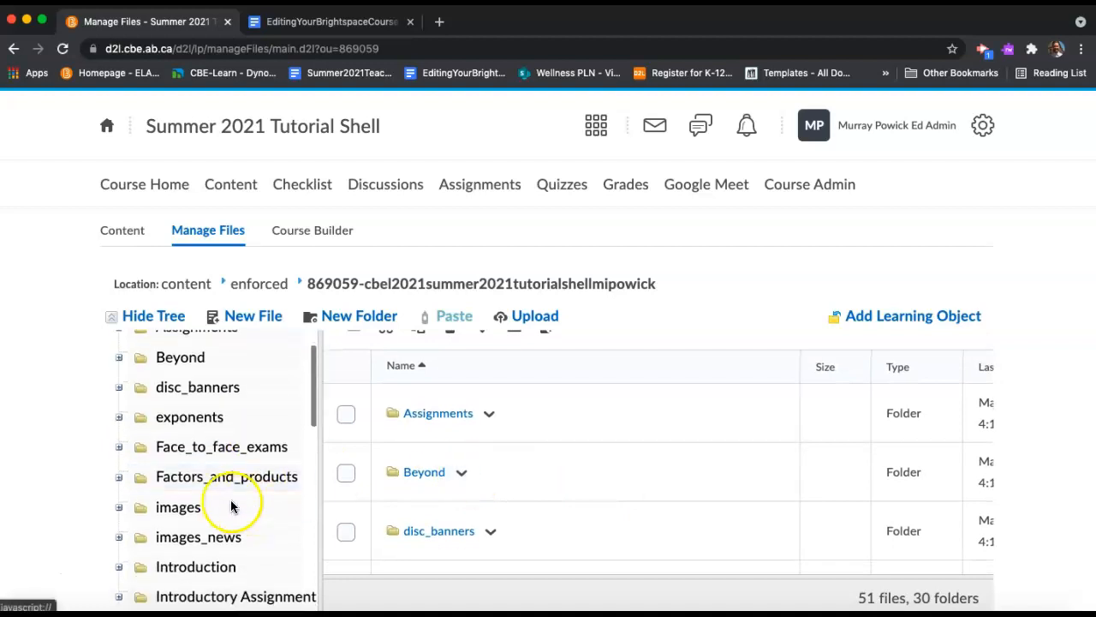
scroll(203, 548, down, 2)
scroll(204, 550, down, 1)
scroll(206, 543, down, 4)
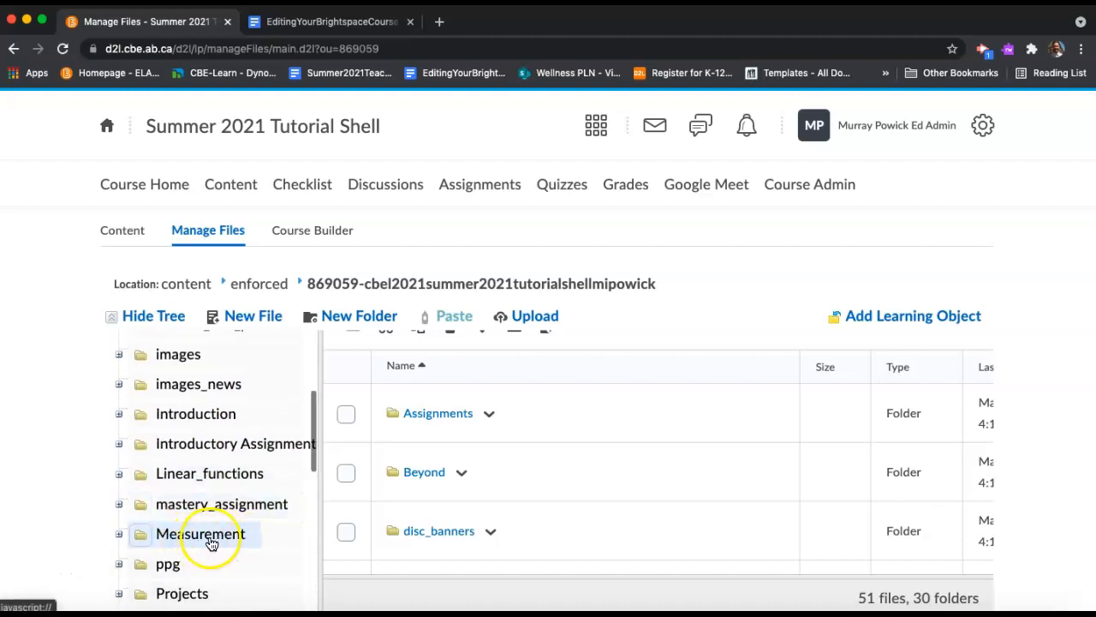
click(212, 543)
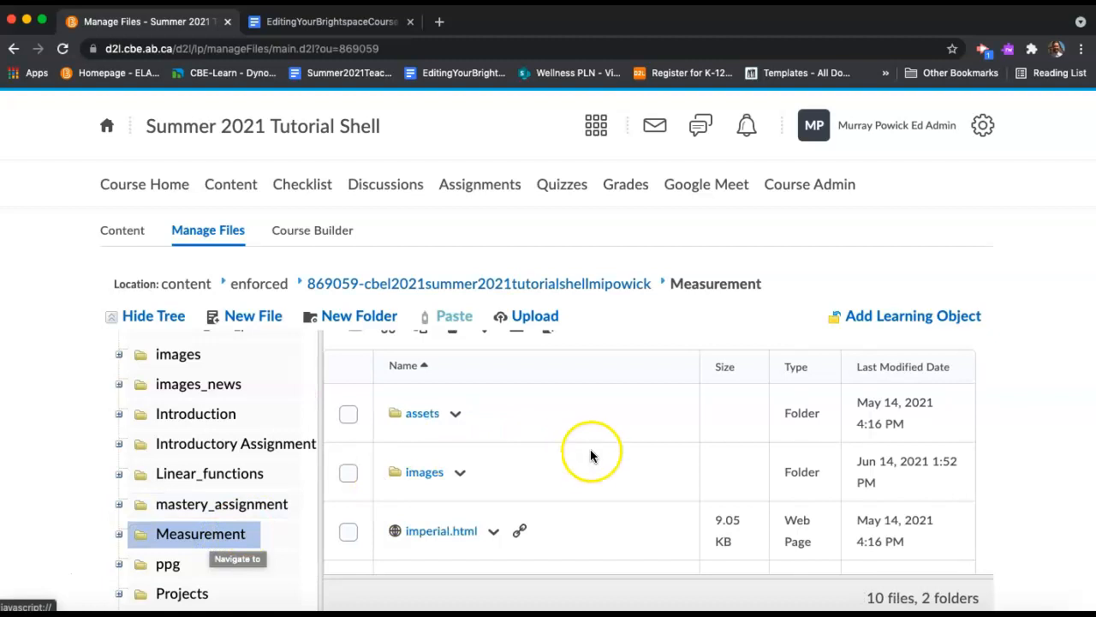
- Review the files in the Measurement folder and open its images subfolder
scroll(590, 454, down, 2)
scroll(441, 513, down, 2)
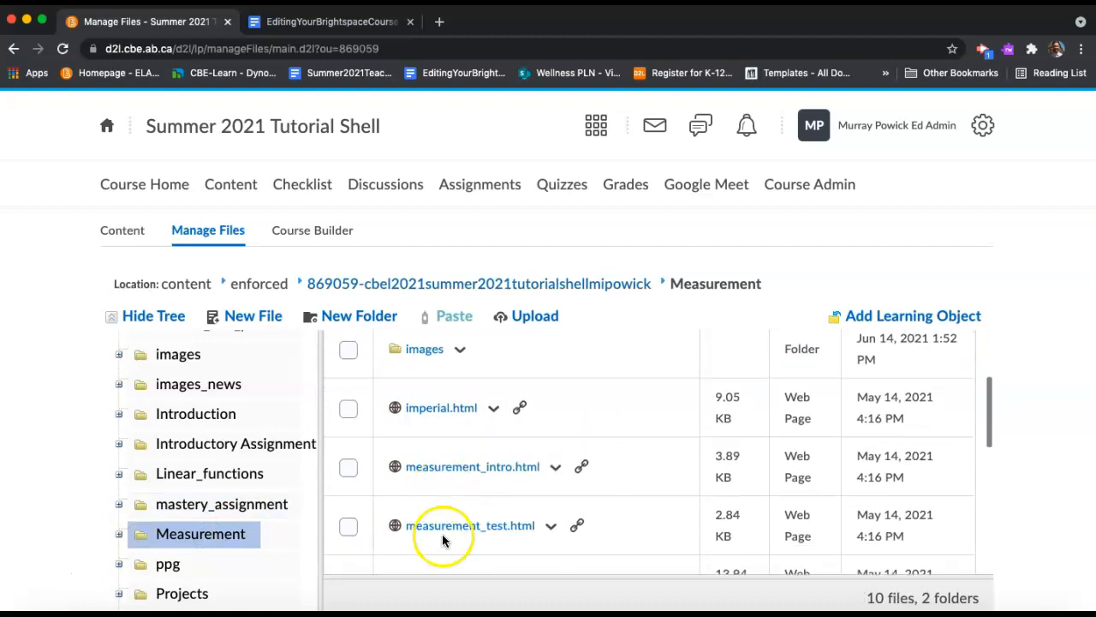
scroll(454, 531, down, 2)
scroll(577, 477, down, 2)
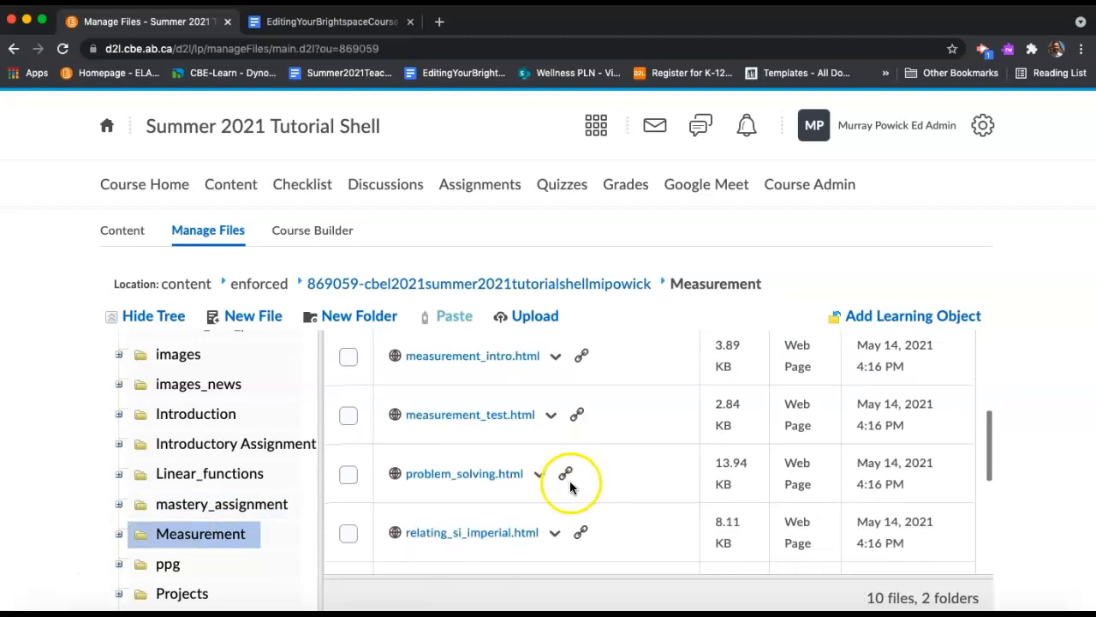
scroll(501, 499, up, 4)
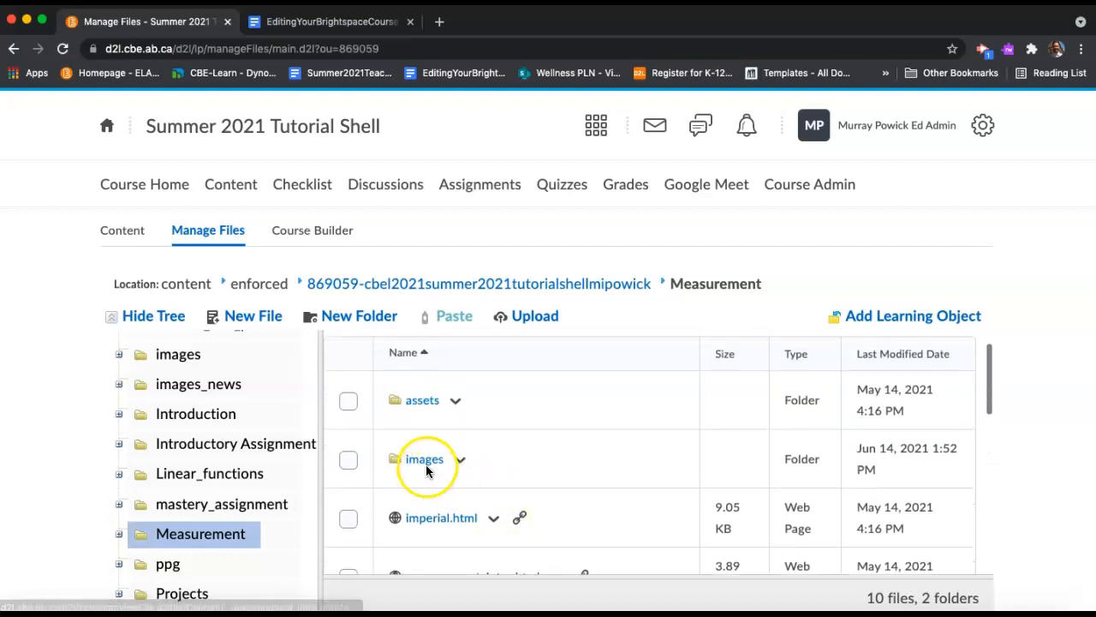
click(425, 460)
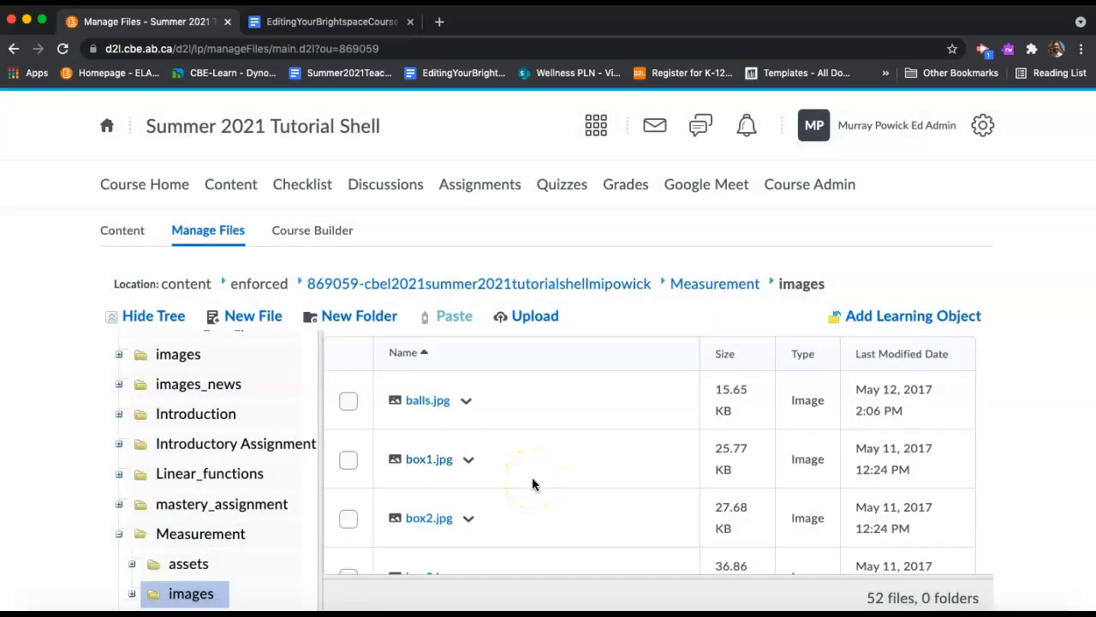
scroll(531, 484, down, 5)
scroll(532, 484, down, 1)
scroll(531, 484, up, 3)
scroll(531, 479, up, 4)
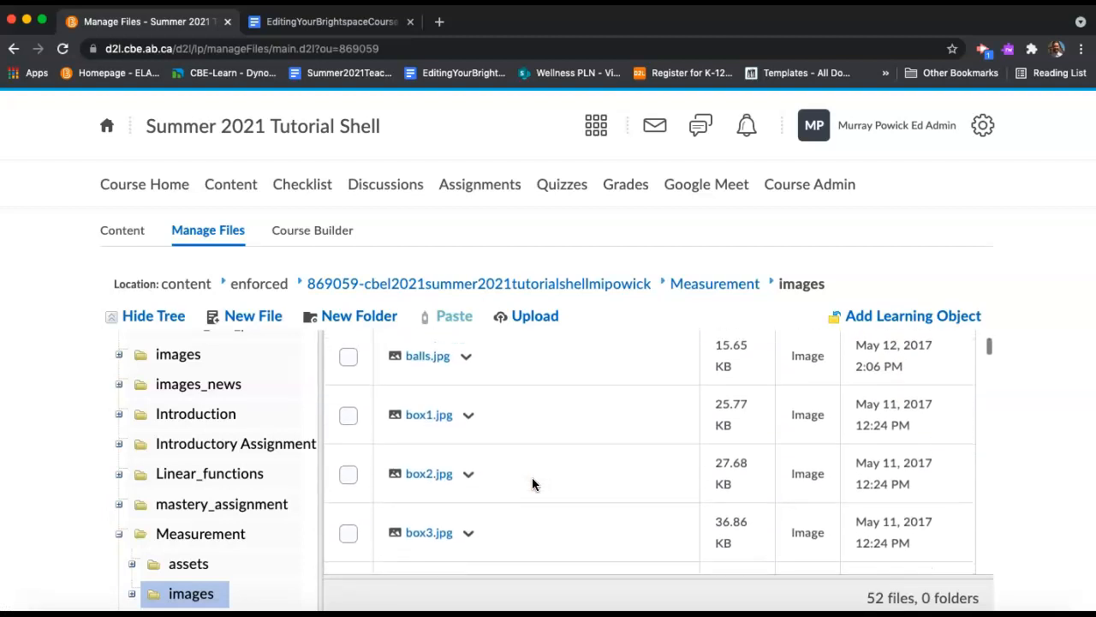
- Upload excavator_2.jpg from the Desktop into the Measurement images folder and save the upload
click(534, 317)
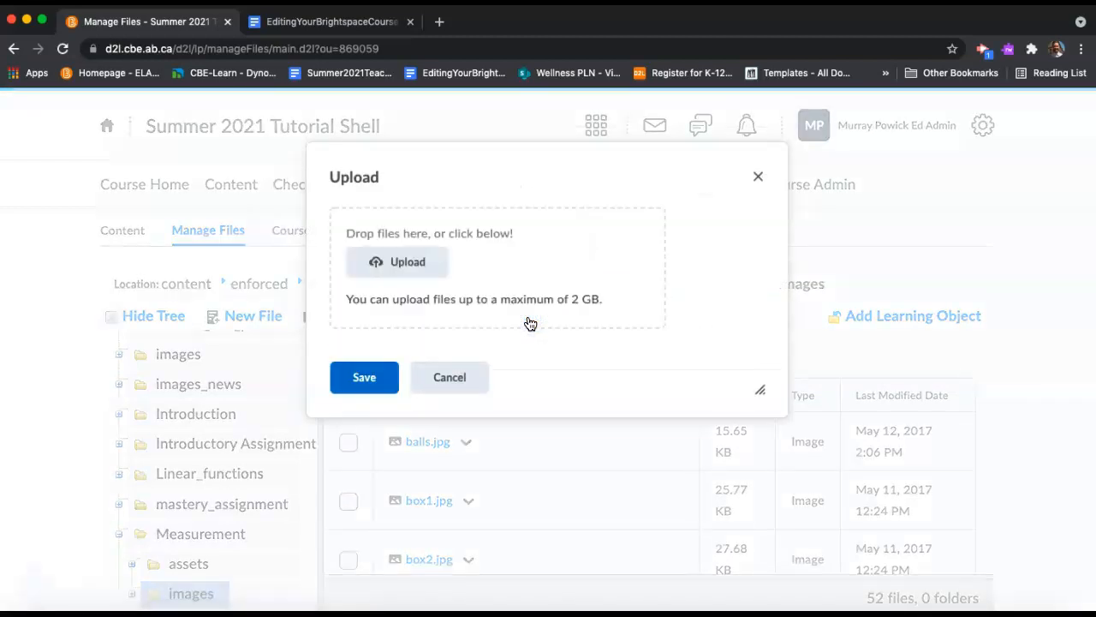
click(405, 270)
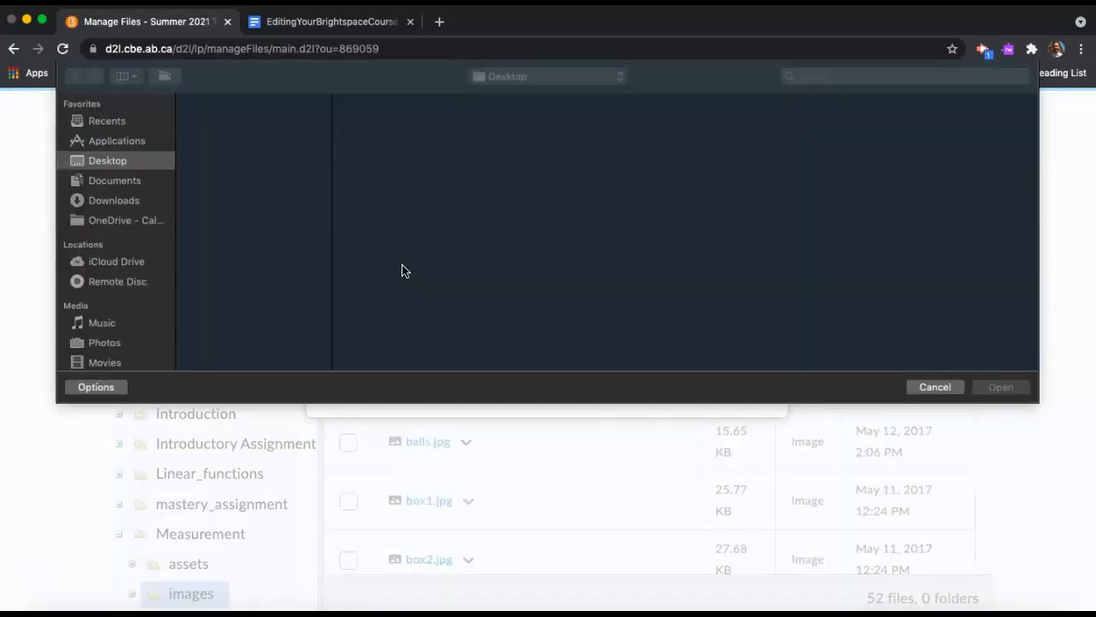
click(114, 166)
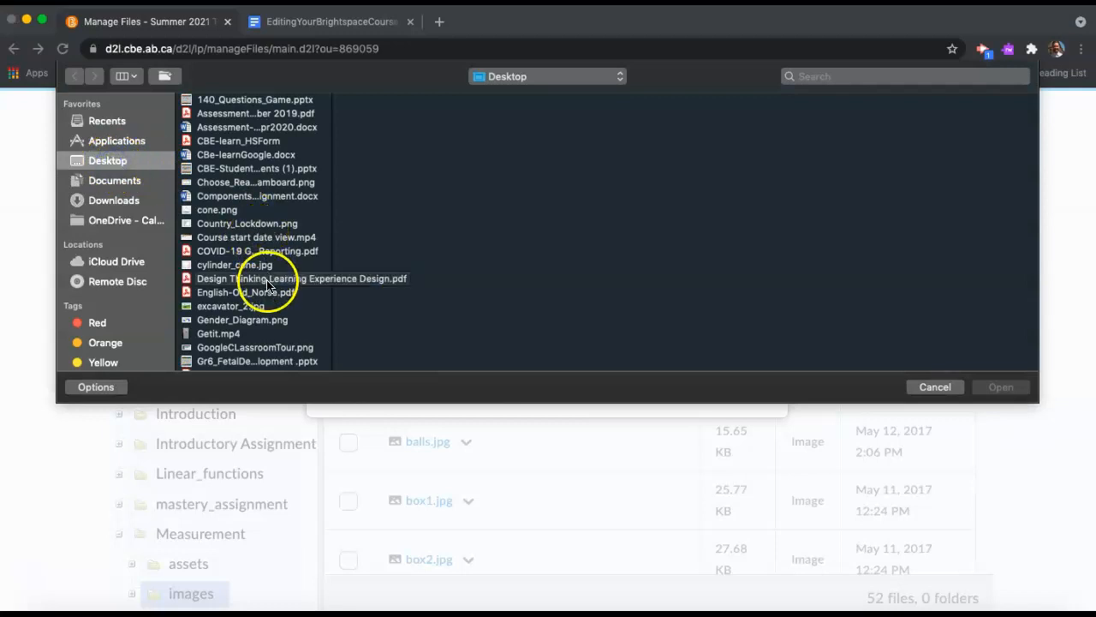
click(241, 308)
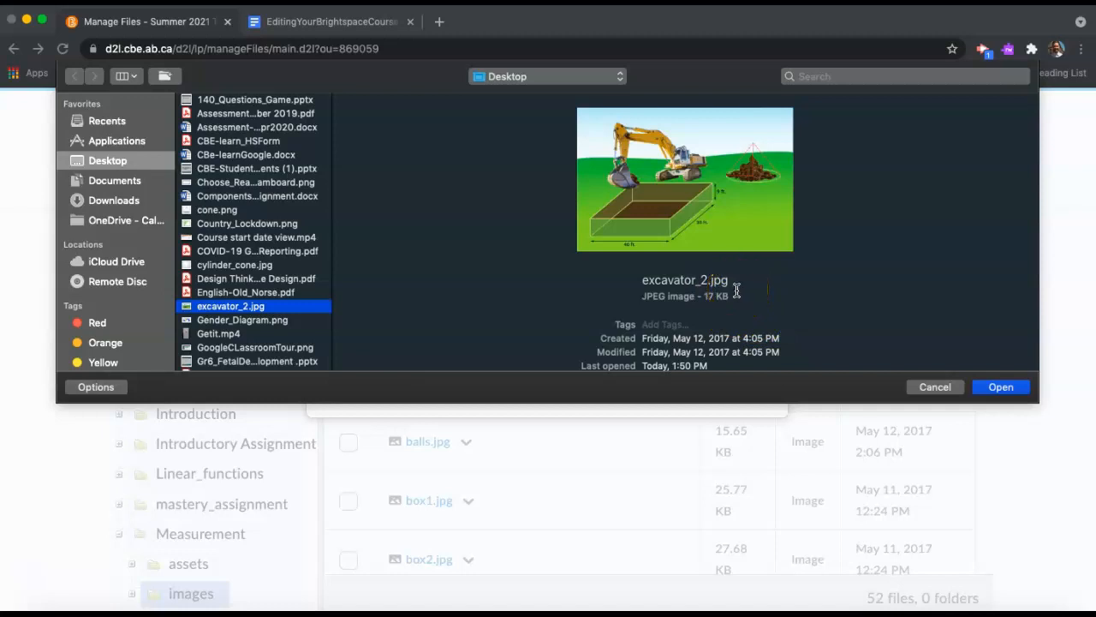
click(1001, 387)
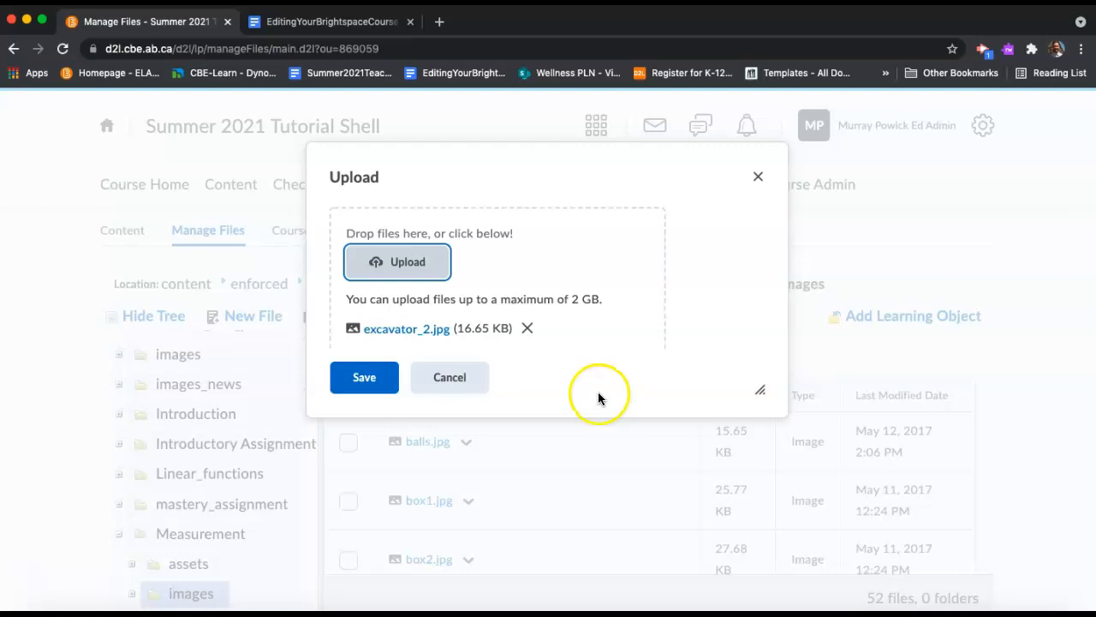
click(365, 388)
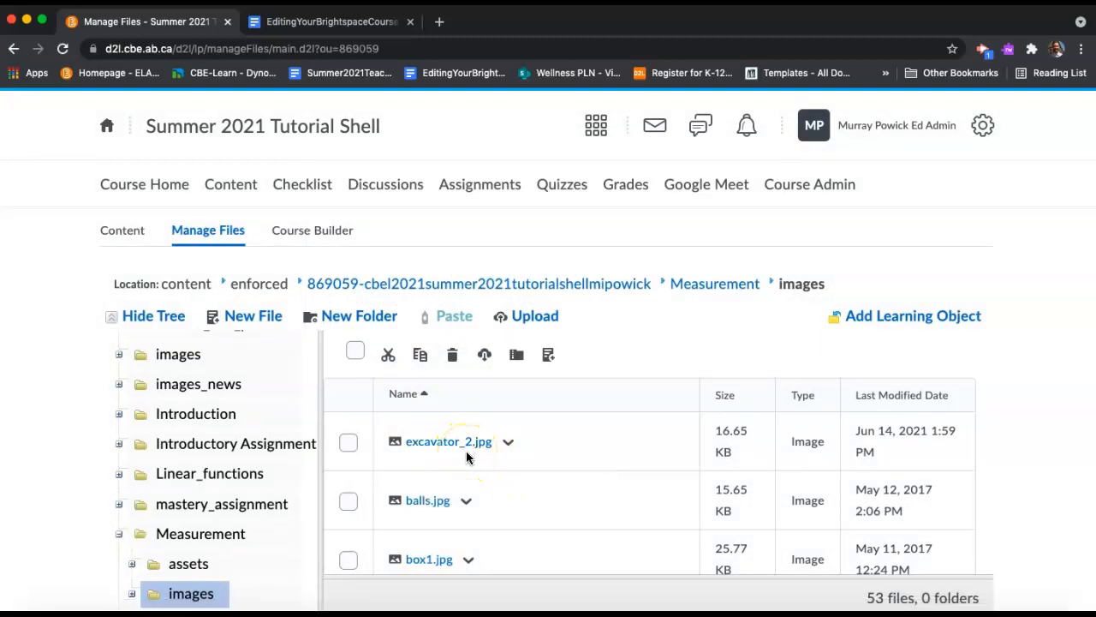
click(481, 453)
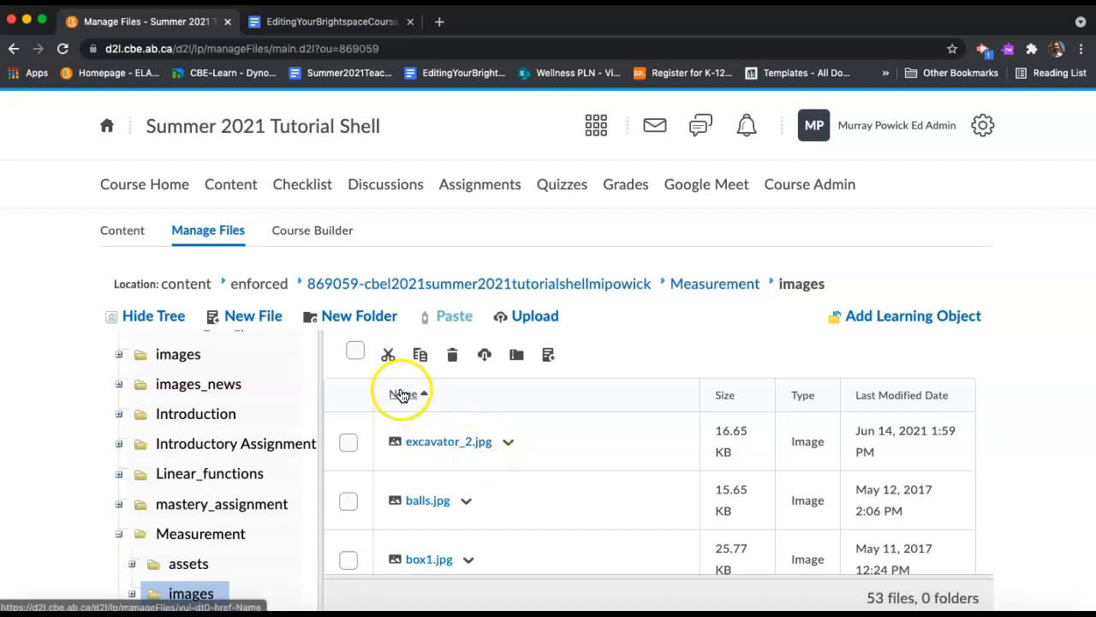
- Open Lesson 6: Volume of Right Pyramids, Prisms, Cylinders and Cones from the Unit 7: Measurement course content
click(231, 188)
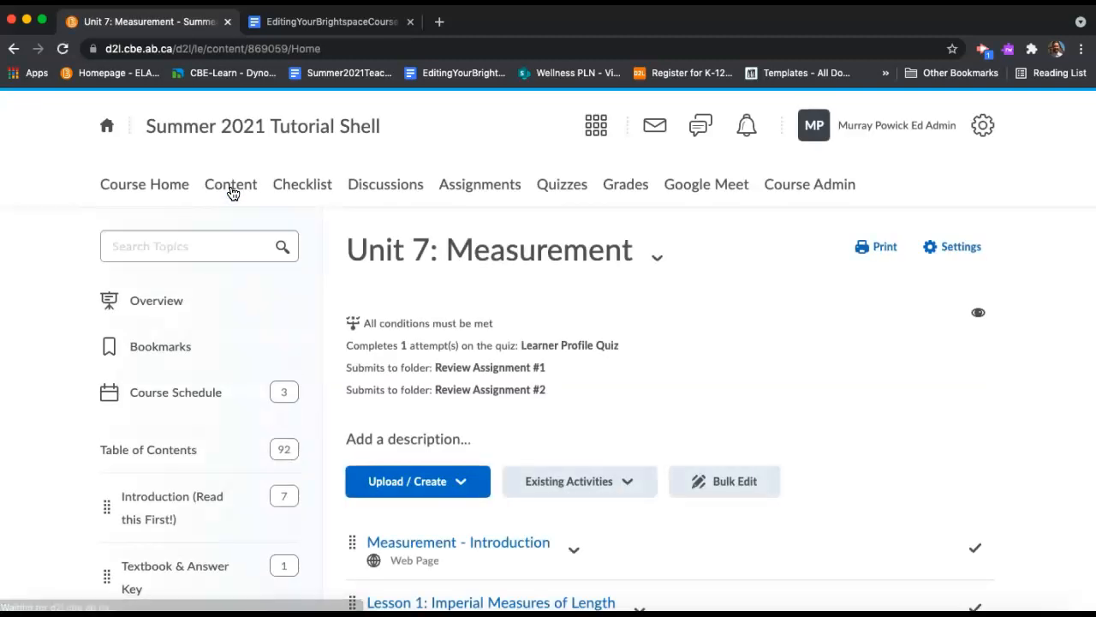
scroll(240, 428, down, 5)
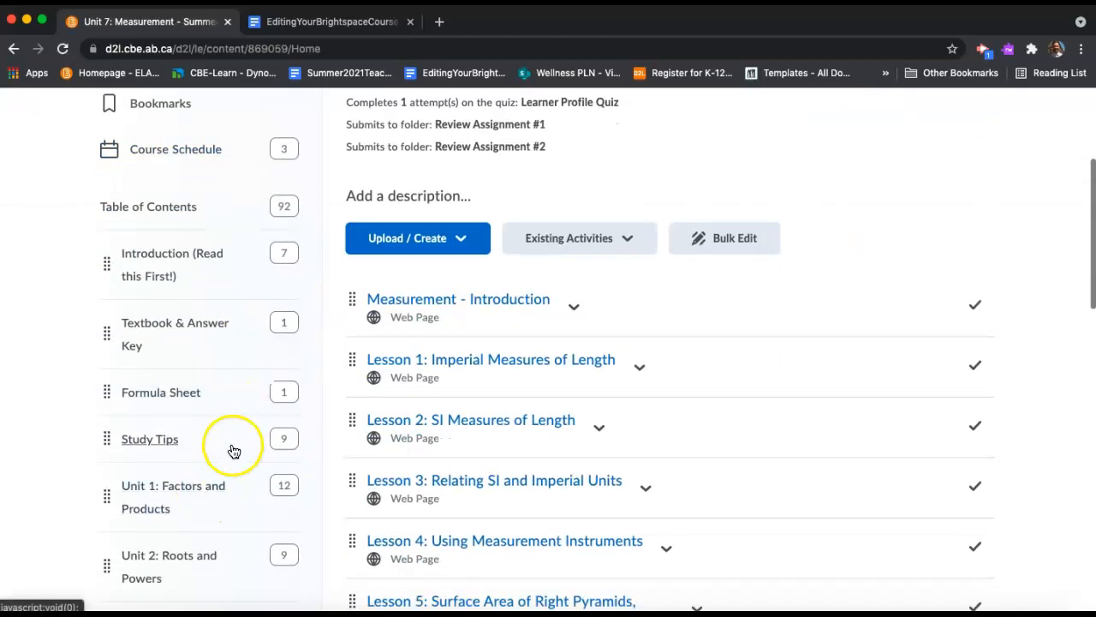
scroll(232, 453, up, 2)
scroll(461, 370, down, 4)
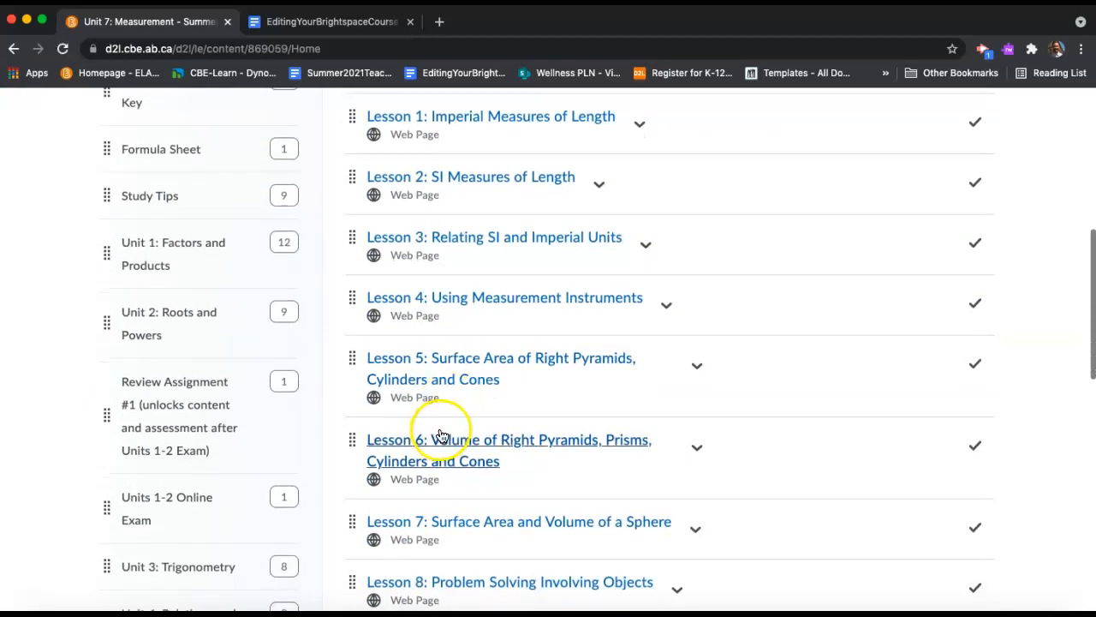
click(444, 444)
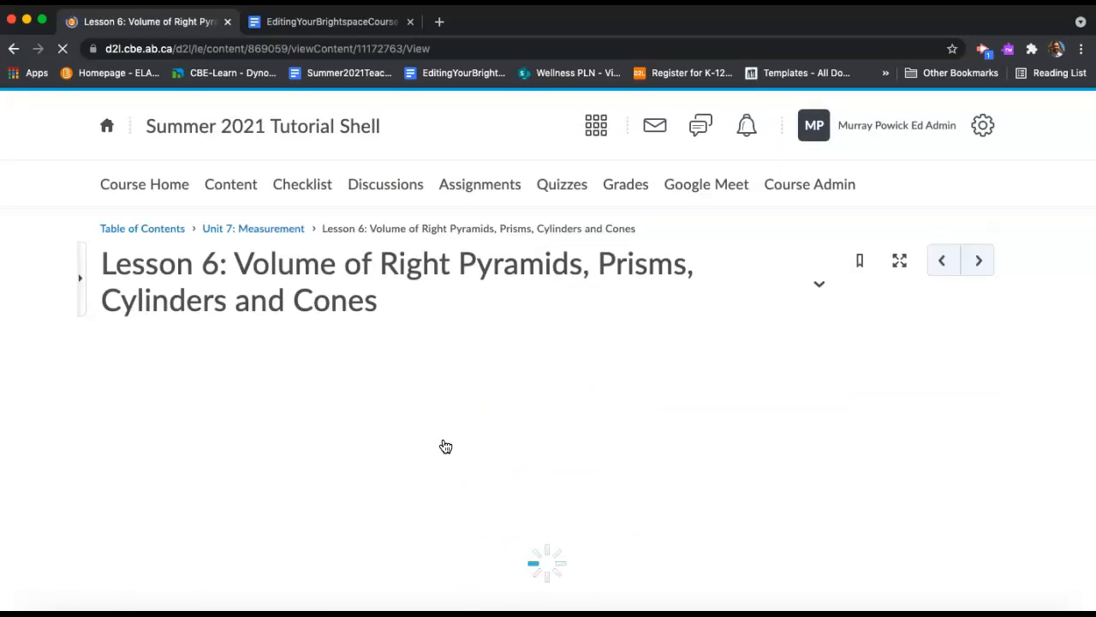
click(397, 455)
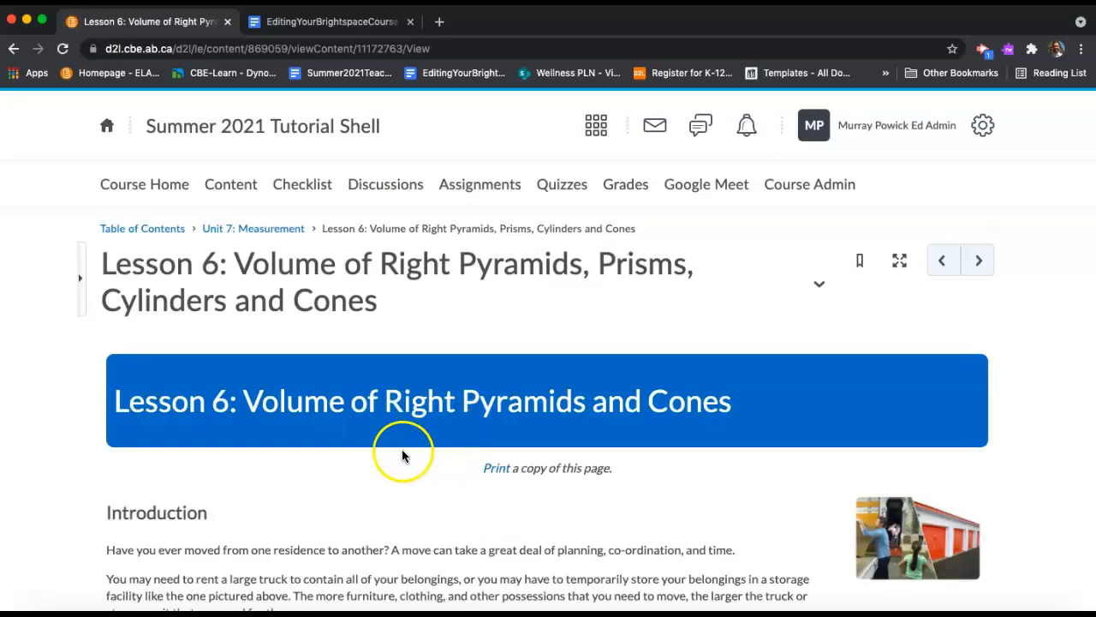
- Look over the Lesson 6 page, including Example 8 about the excavation, and open its HTML file for editing
scroll(399, 512, down, 5)
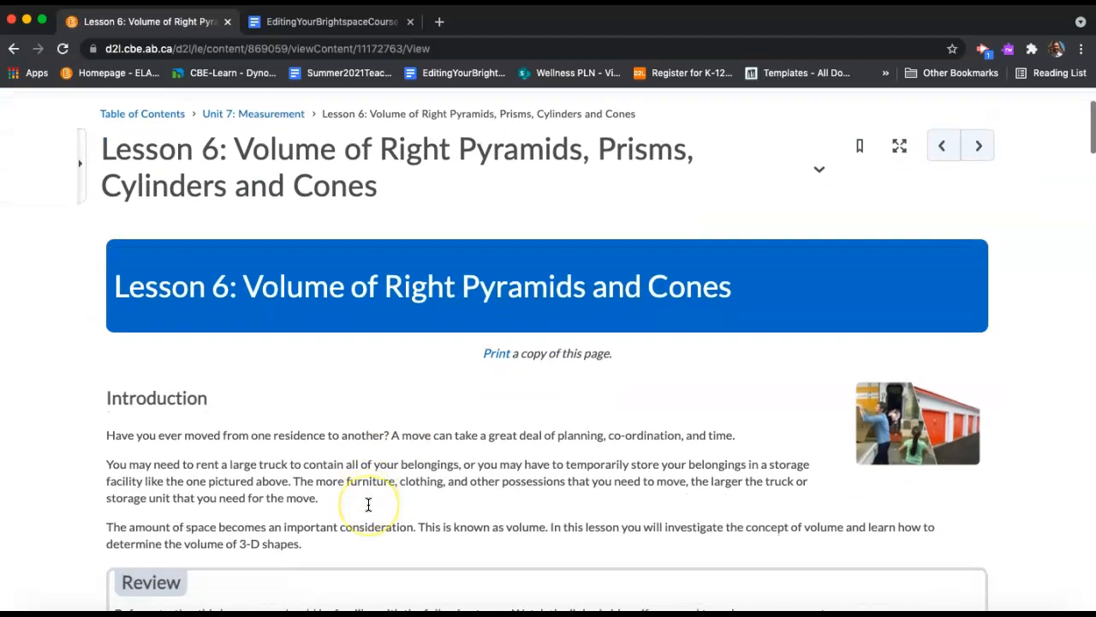
scroll(369, 504, down, 9)
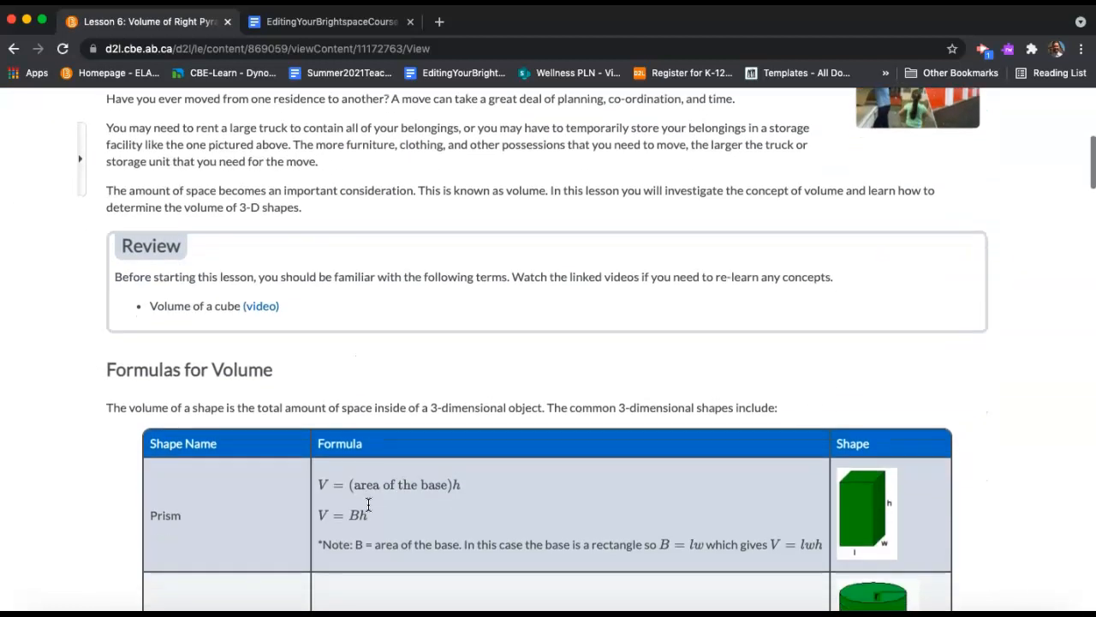
click(364, 482)
click(392, 412)
click(462, 541)
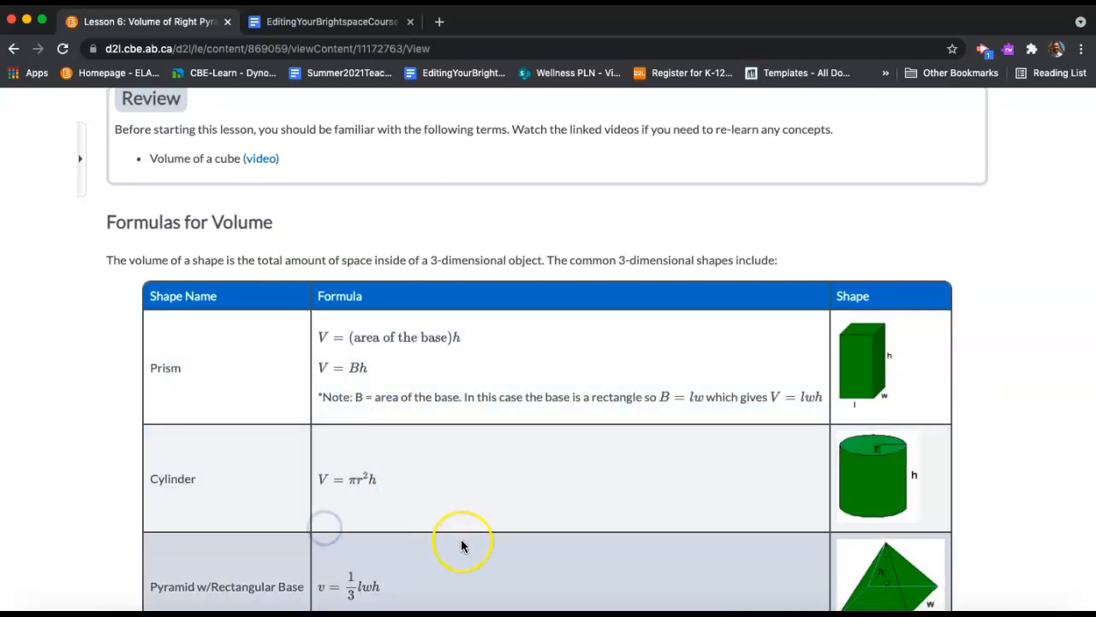
scroll(461, 541, down, 16)
scroll(461, 545, down, 6)
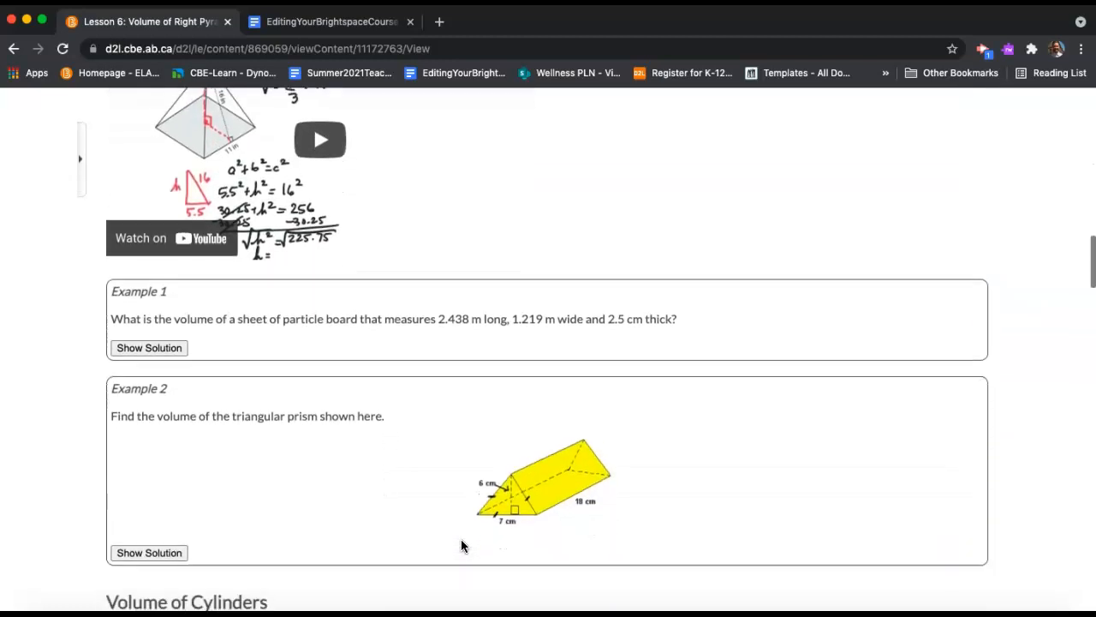
scroll(461, 545, down, 9)
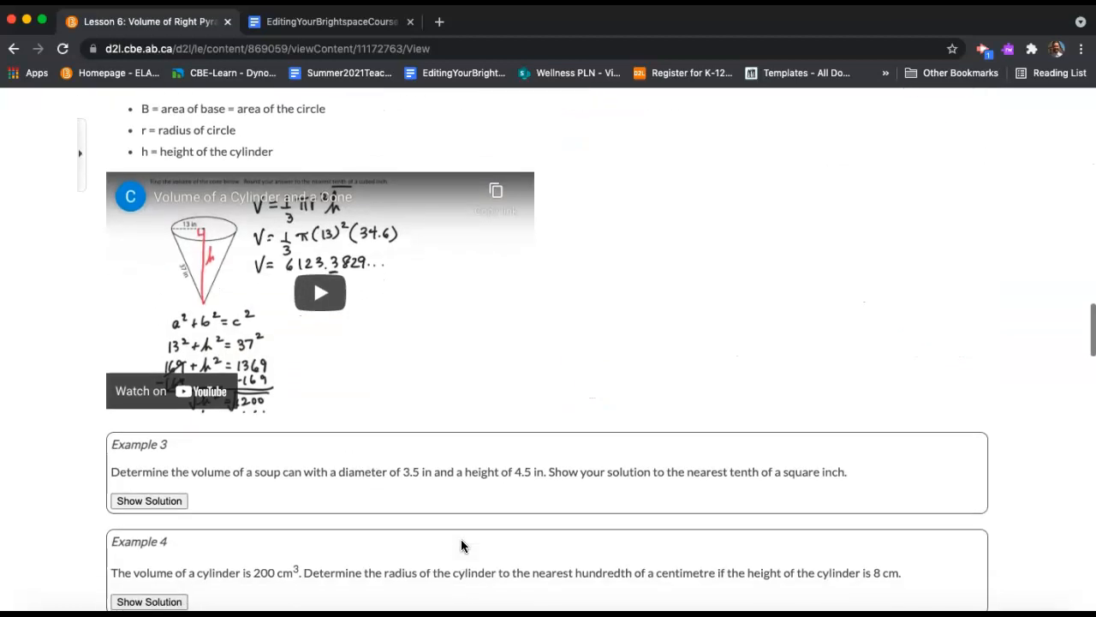
scroll(461, 545, down, 8)
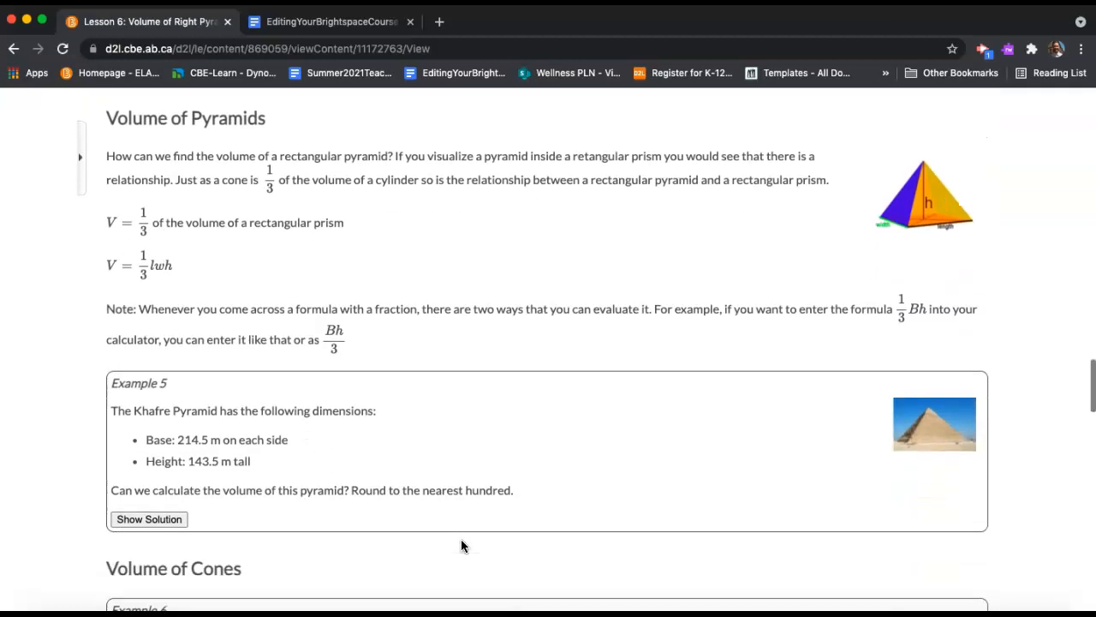
scroll(461, 546, down, 6)
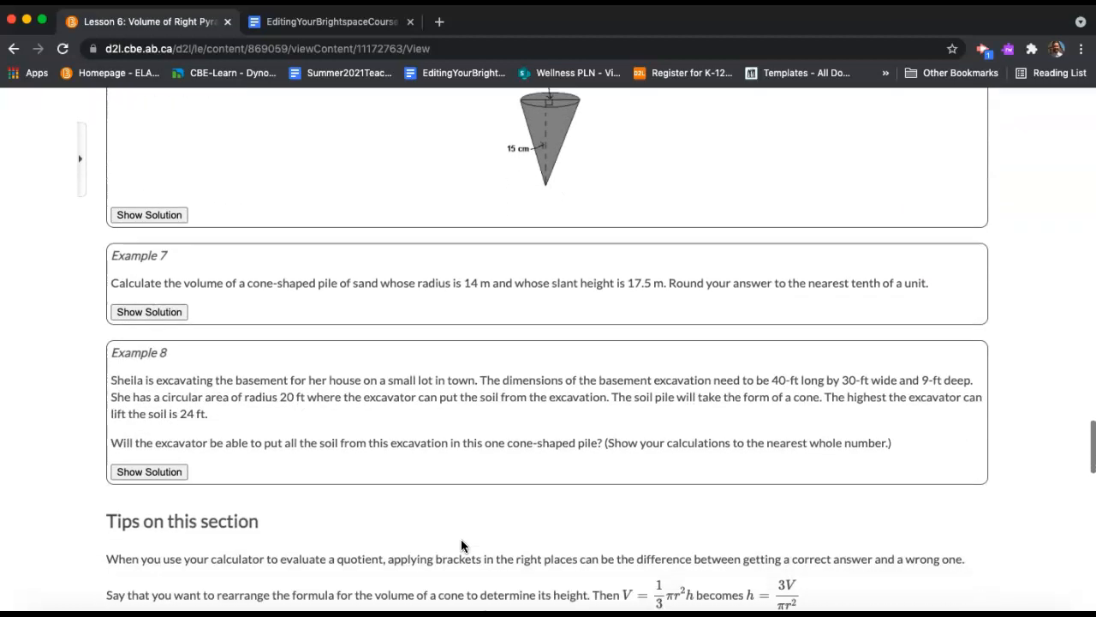
scroll(460, 546, down, 9)
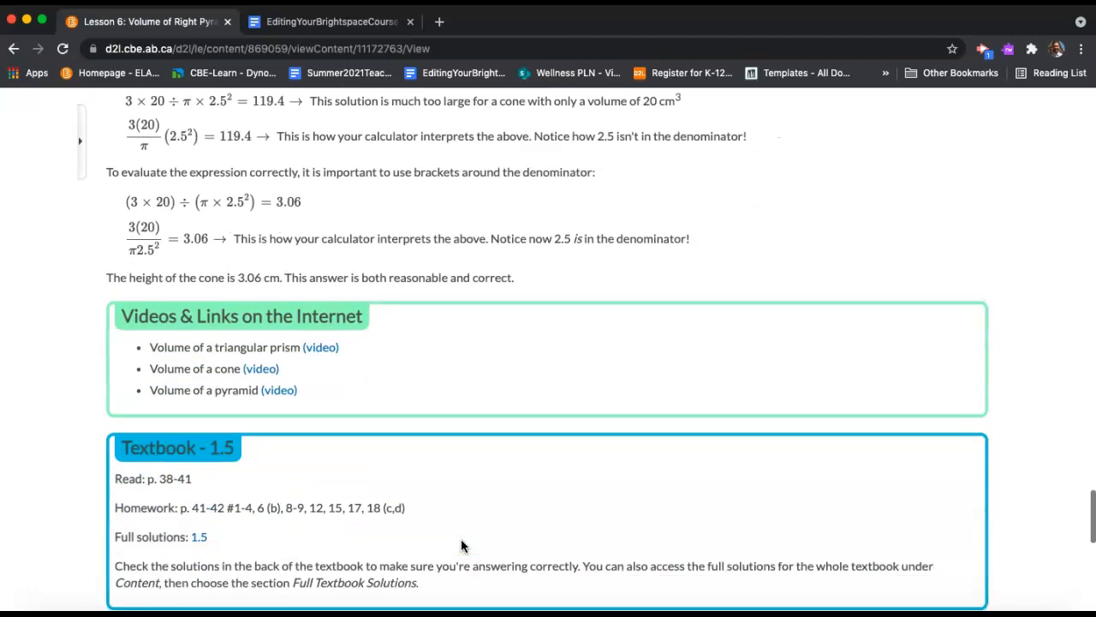
click(171, 485)
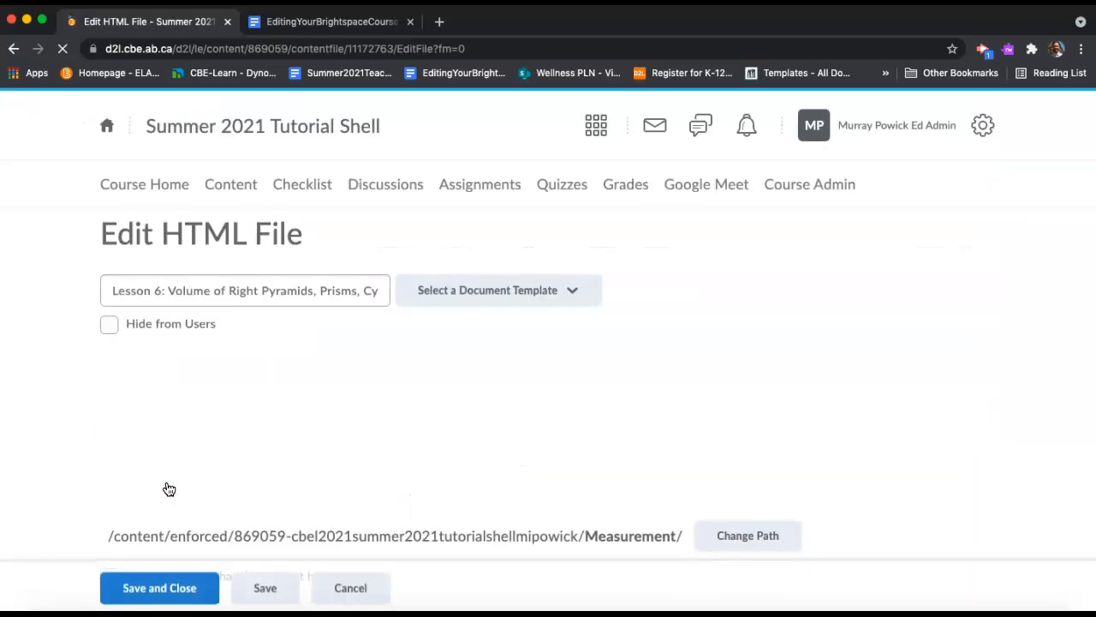
click(436, 504)
scroll(437, 503, down, 2)
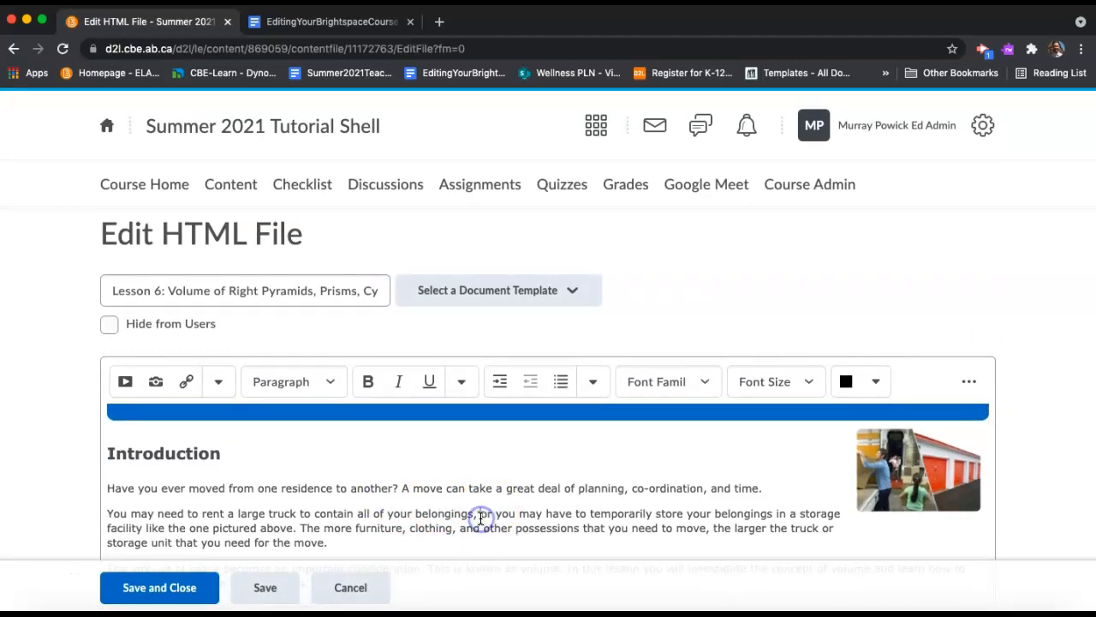
scroll(482, 514, down, 1)
click(925, 442)
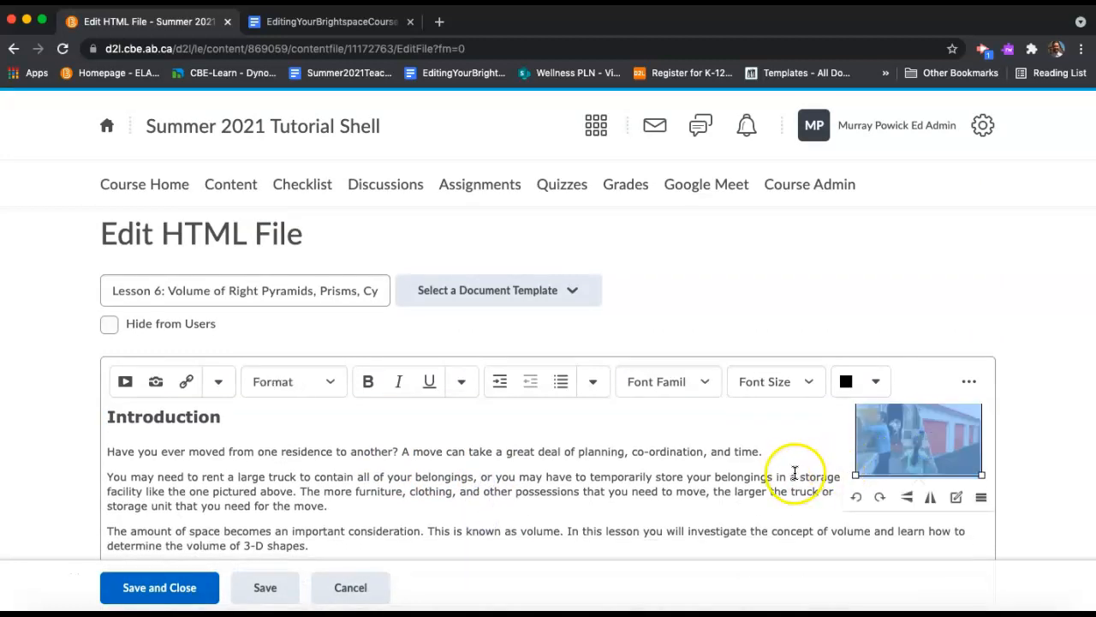
scroll(790, 471, up, 1)
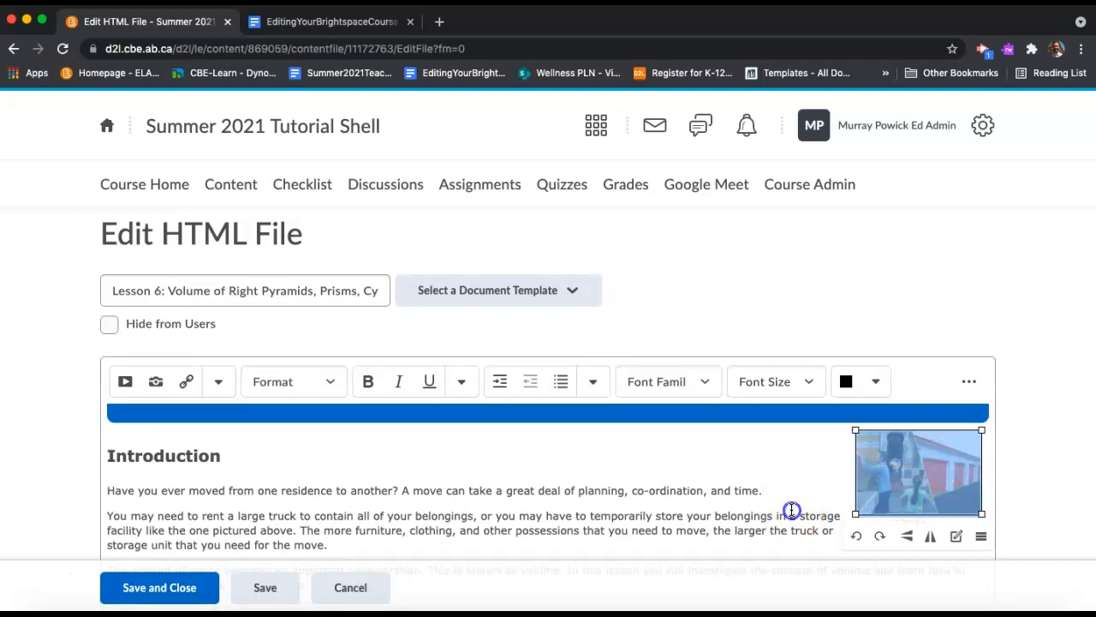
- Add a blank line after Example 8's opening paragraph about the basement excavation
click(624, 497)
scroll(619, 502, down, 10)
scroll(619, 502, down, 10)
scroll(619, 501, down, 8)
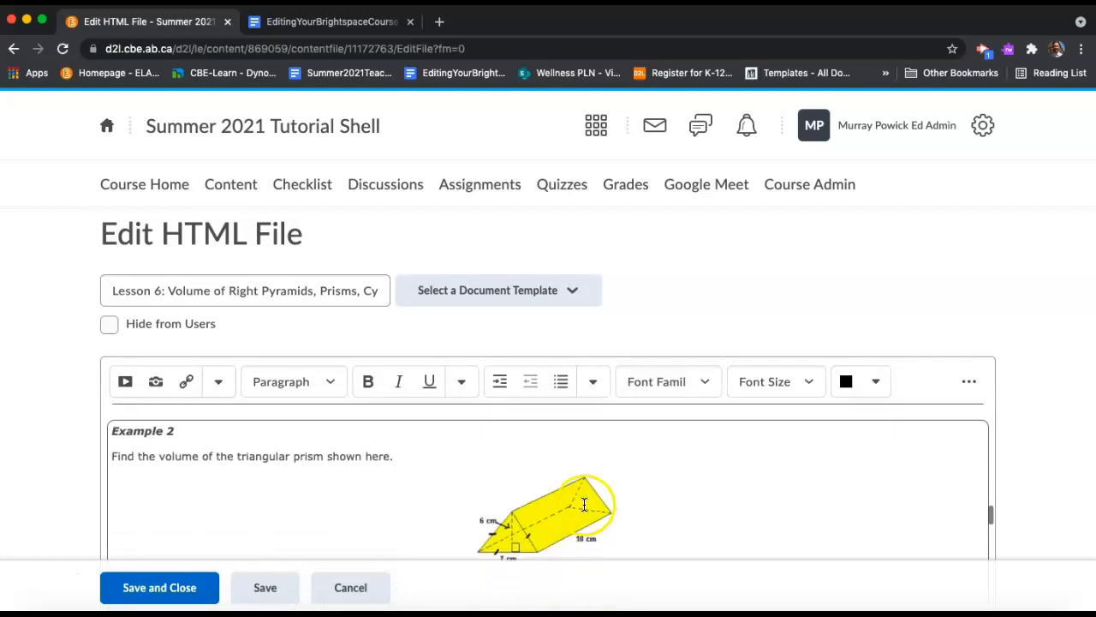
scroll(585, 503, down, 10)
scroll(584, 505, down, 10)
scroll(584, 504, down, 12)
scroll(584, 505, down, 12)
scroll(584, 505, down, 12)
scroll(585, 504, down, 12)
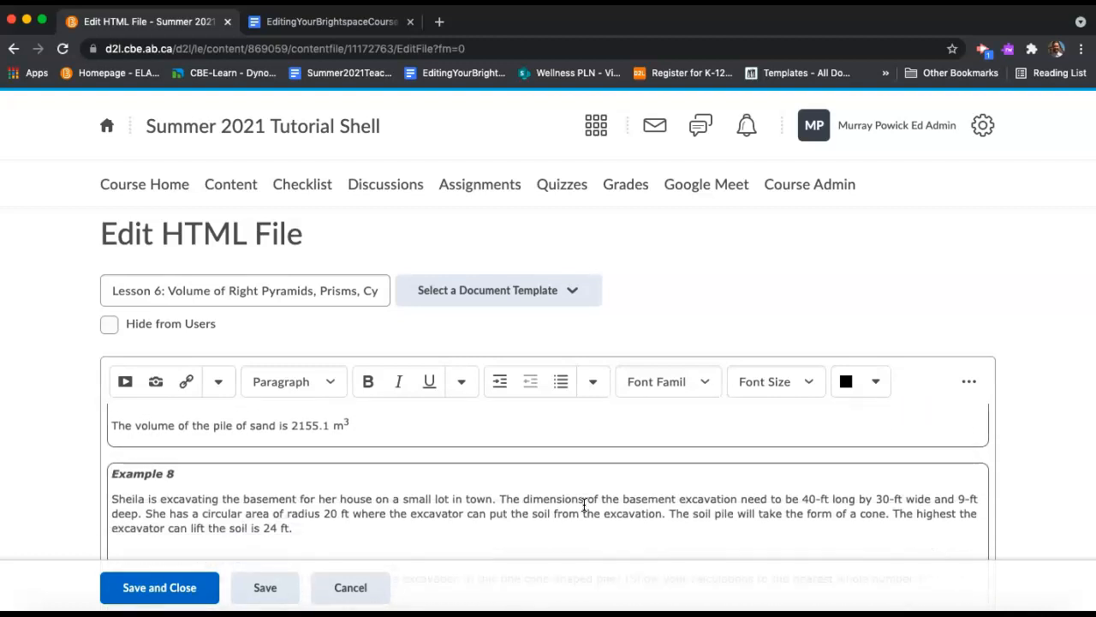
scroll(584, 505, down, 2)
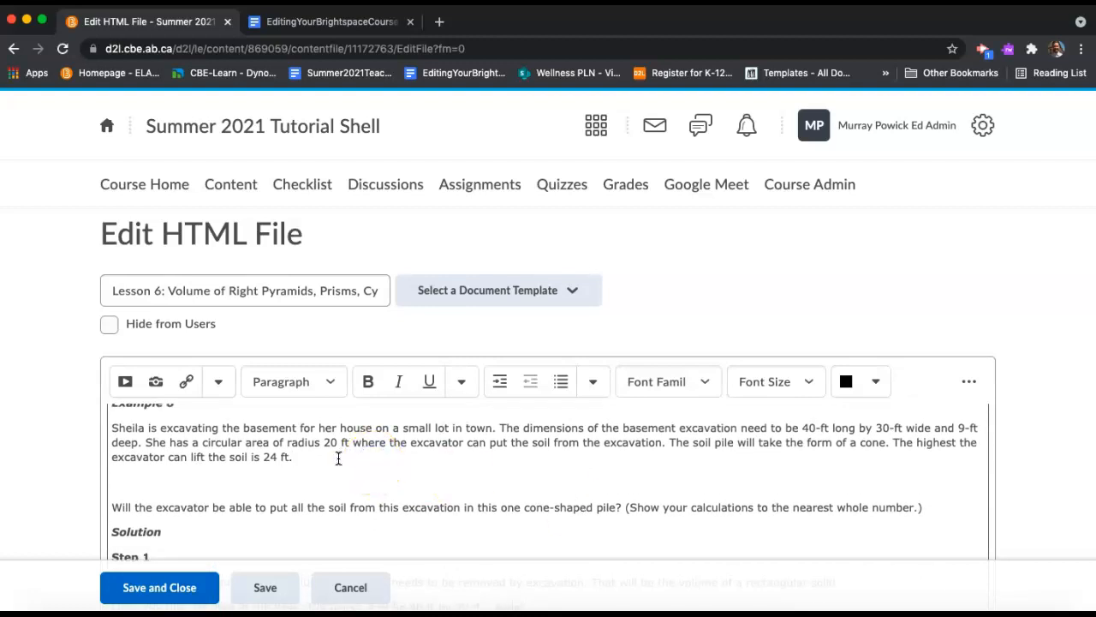
scroll(338, 458, down, 1)
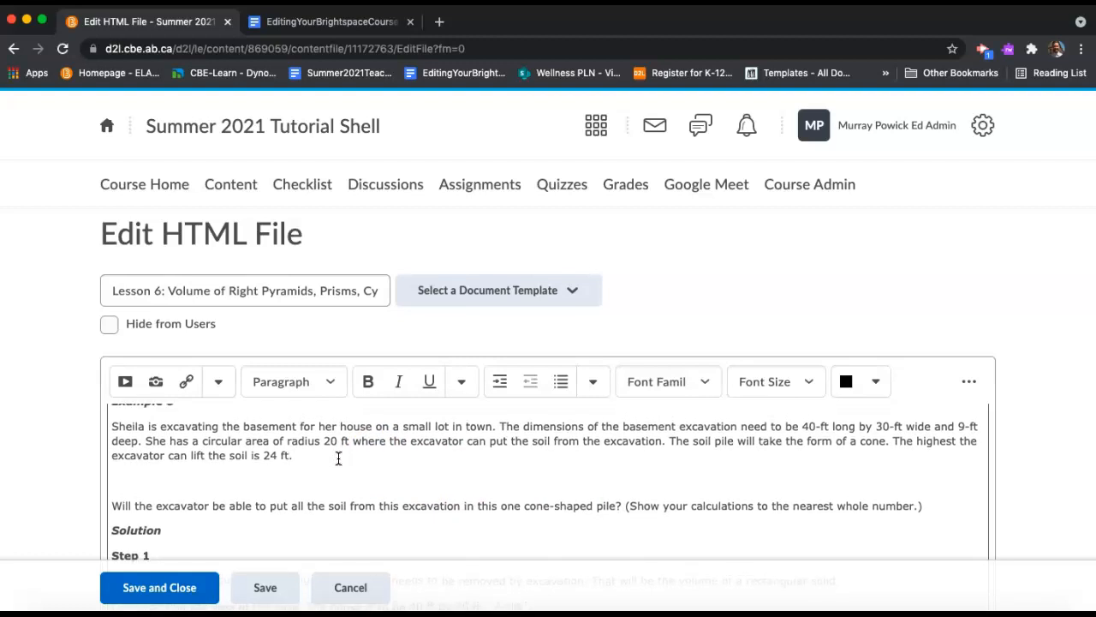
key(Return)
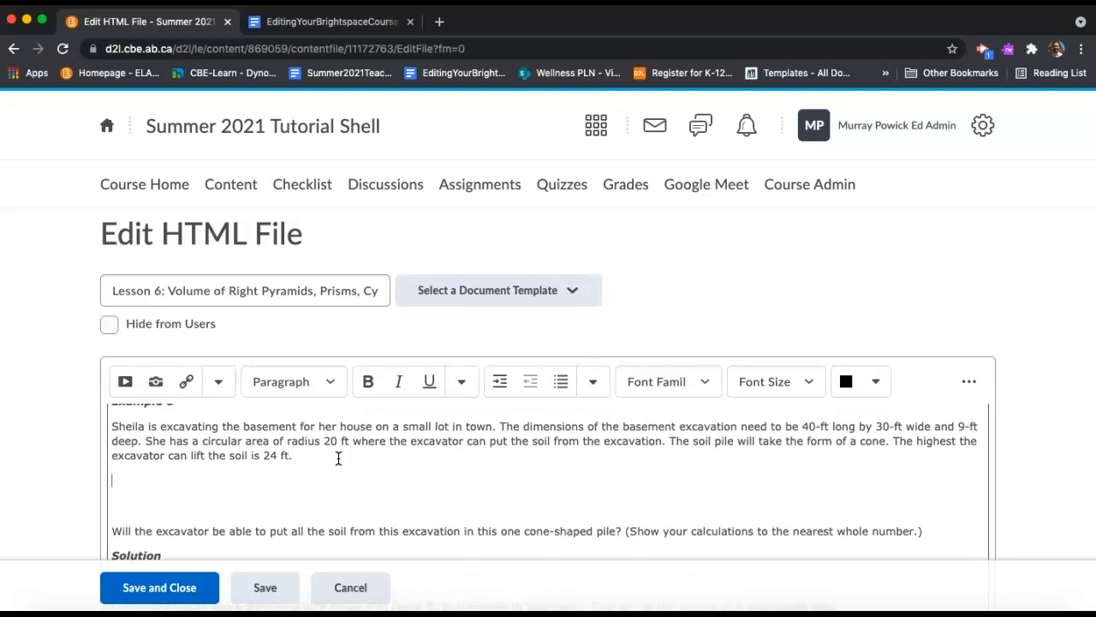
- Start inserting an image at the blank line and open the Measurement images folder in the Course Offering Files
click(155, 387)
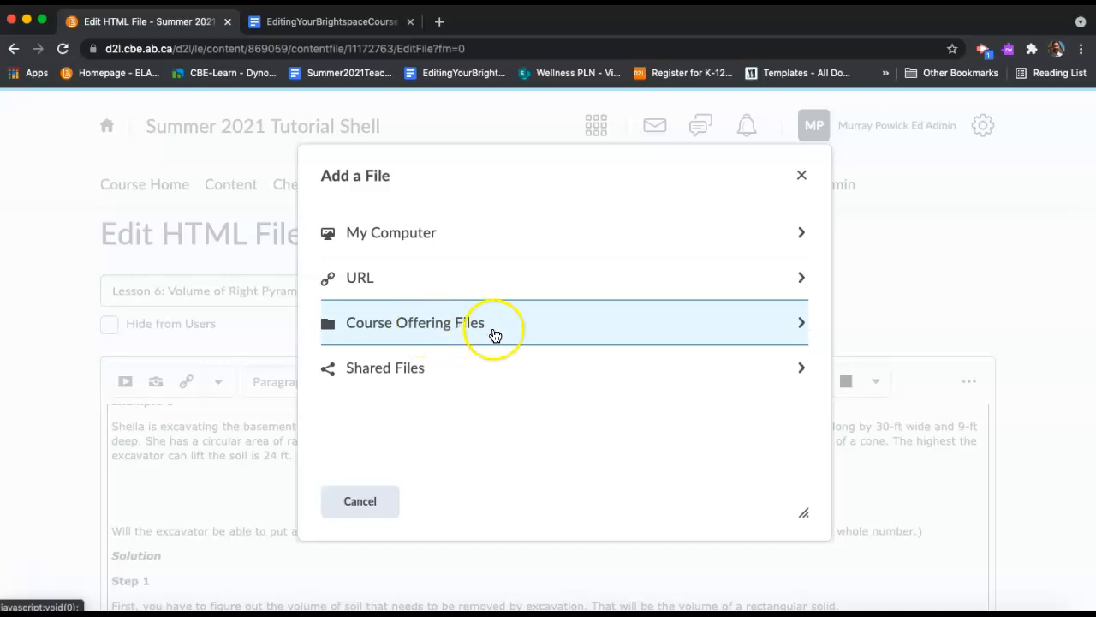
click(437, 330)
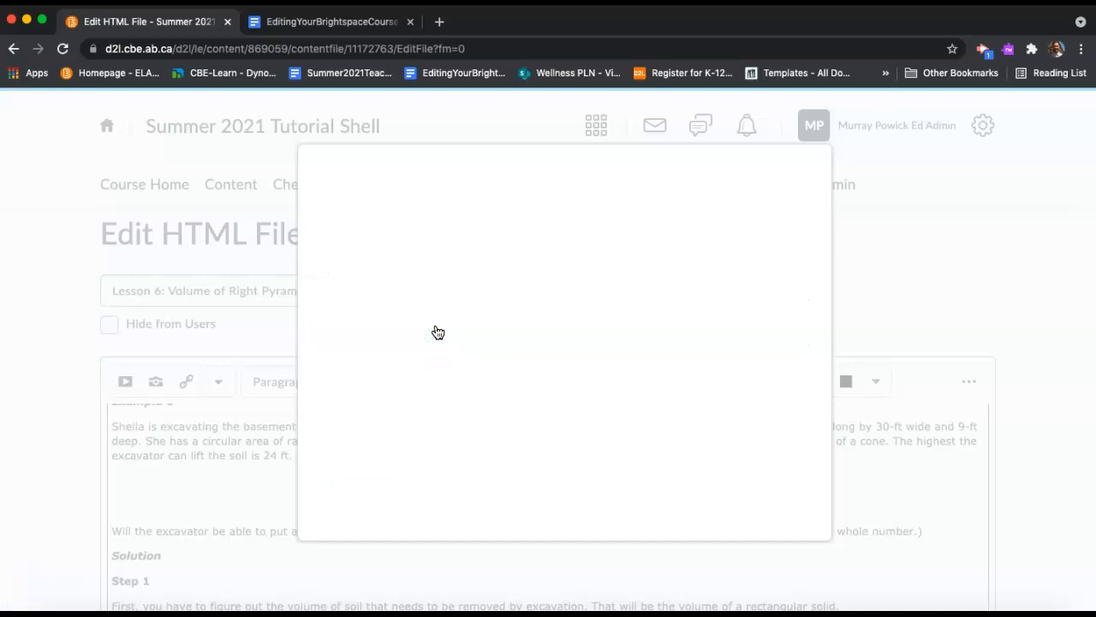
scroll(486, 446, down, 1)
scroll(486, 446, down, 10)
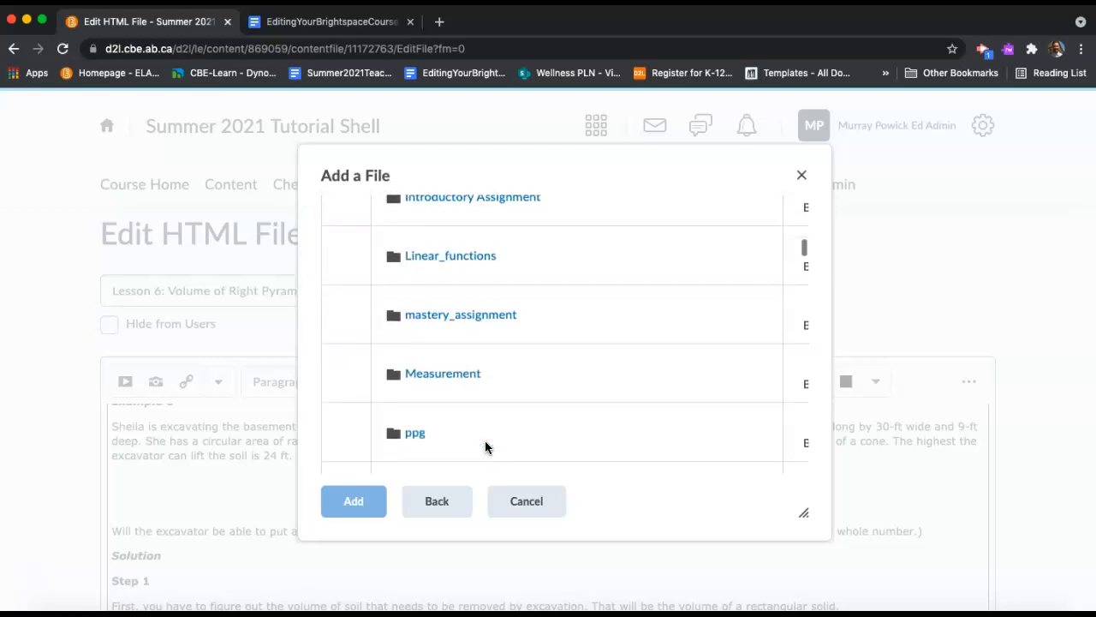
scroll(486, 446, down, 1)
click(445, 358)
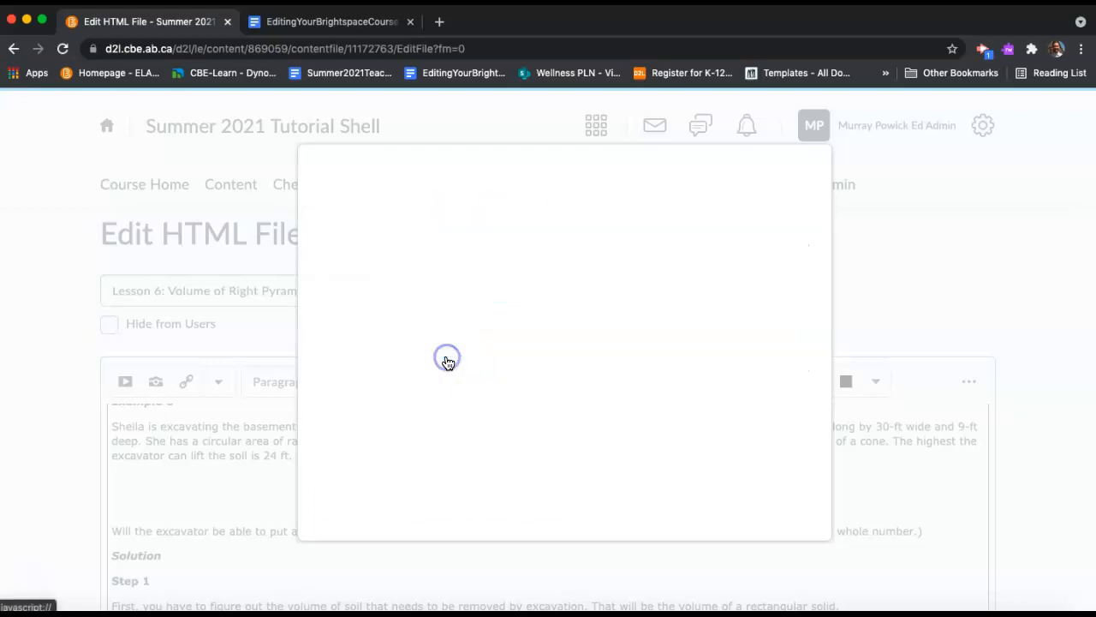
scroll(474, 396, down, 1)
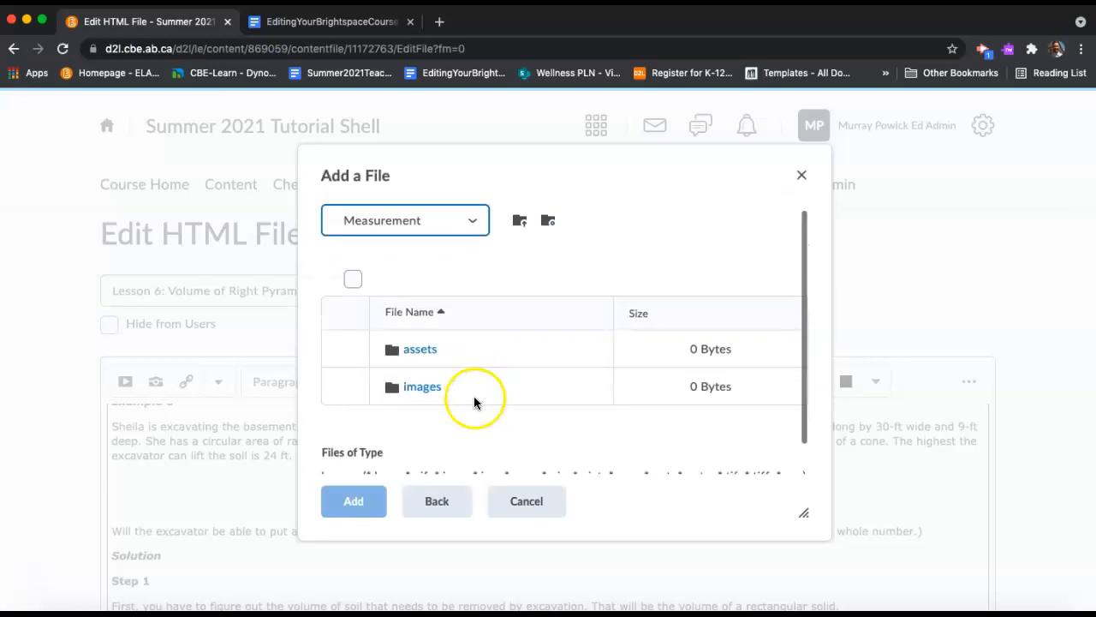
click(421, 389)
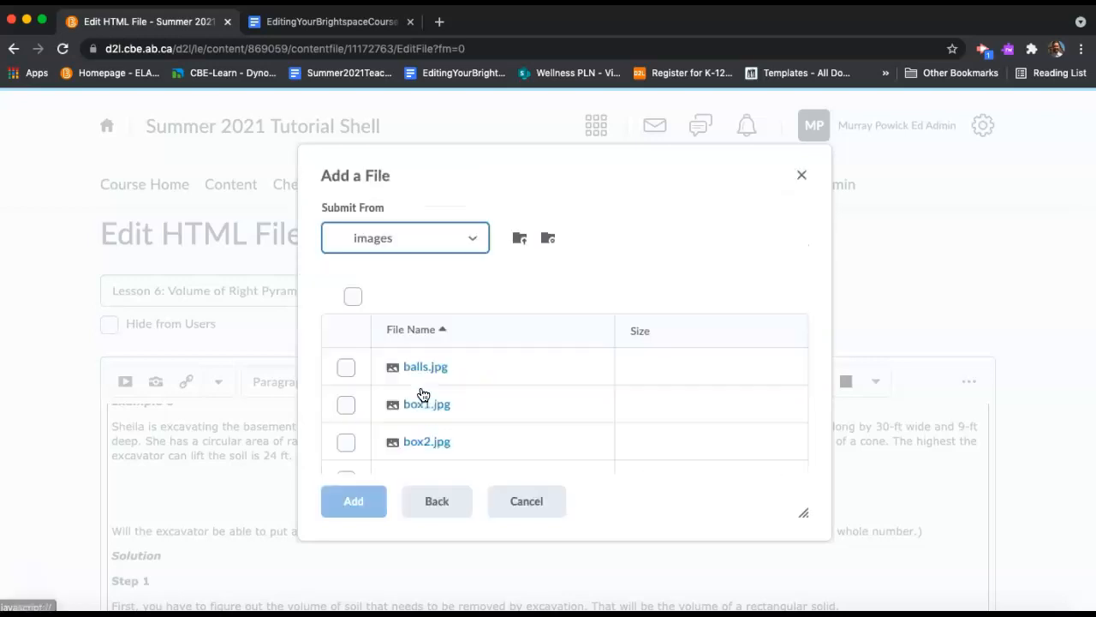
- Add excavator_2.jpg to the page and provide its alternative text
scroll(479, 408, down, 5)
scroll(479, 414, down, 8)
scroll(479, 415, down, 8)
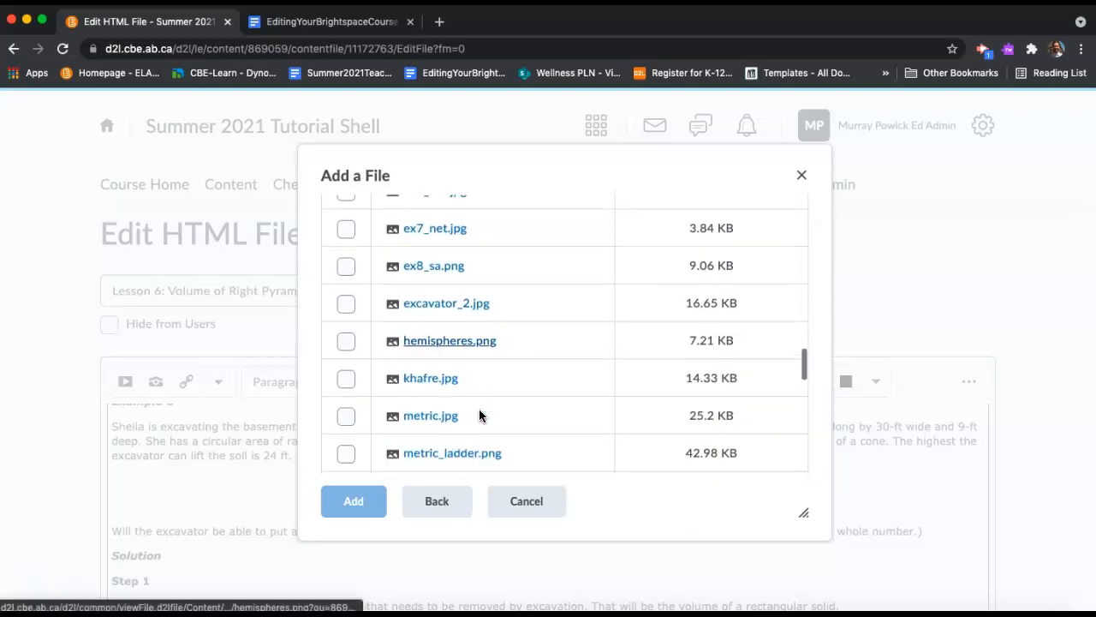
scroll(480, 416, down, 1)
scroll(478, 394, down, 1)
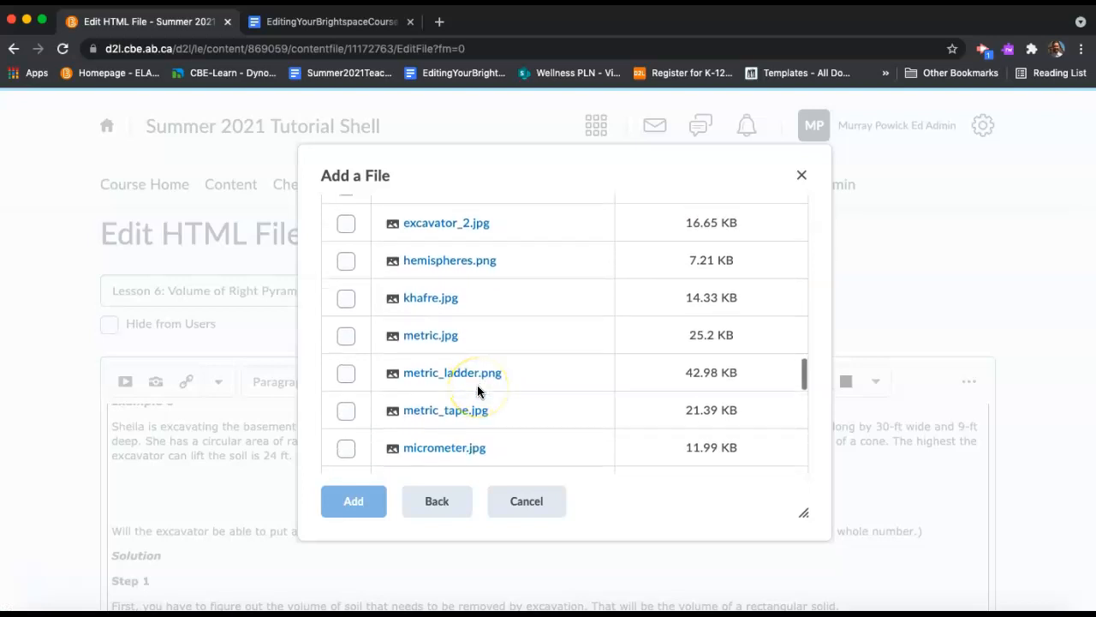
scroll(478, 391, down, 3)
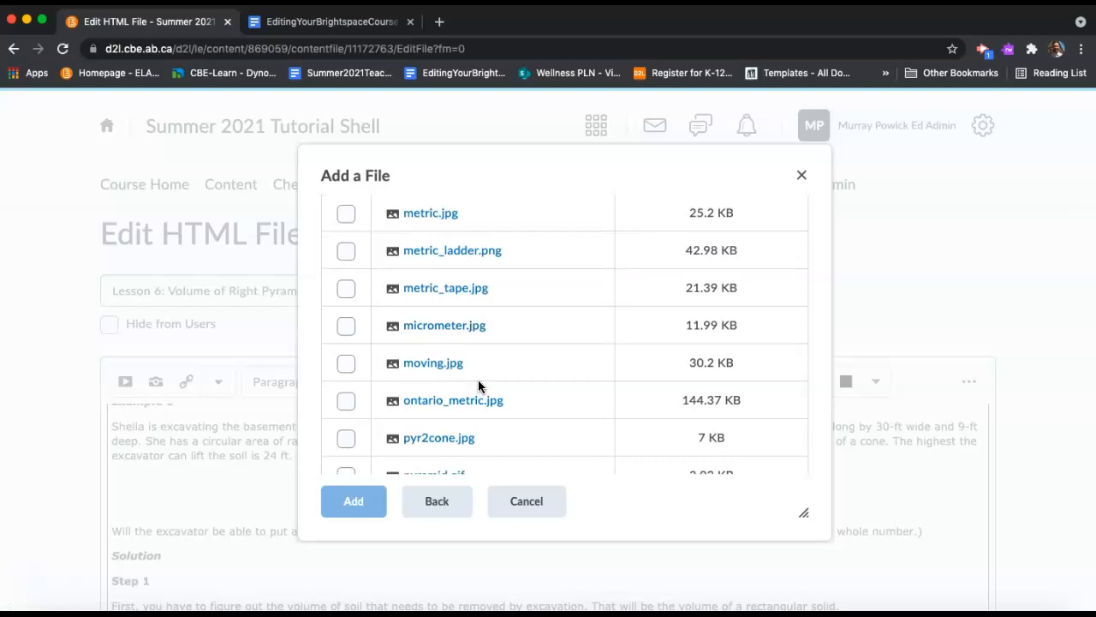
scroll(478, 386, up, 6)
scroll(477, 386, up, 6)
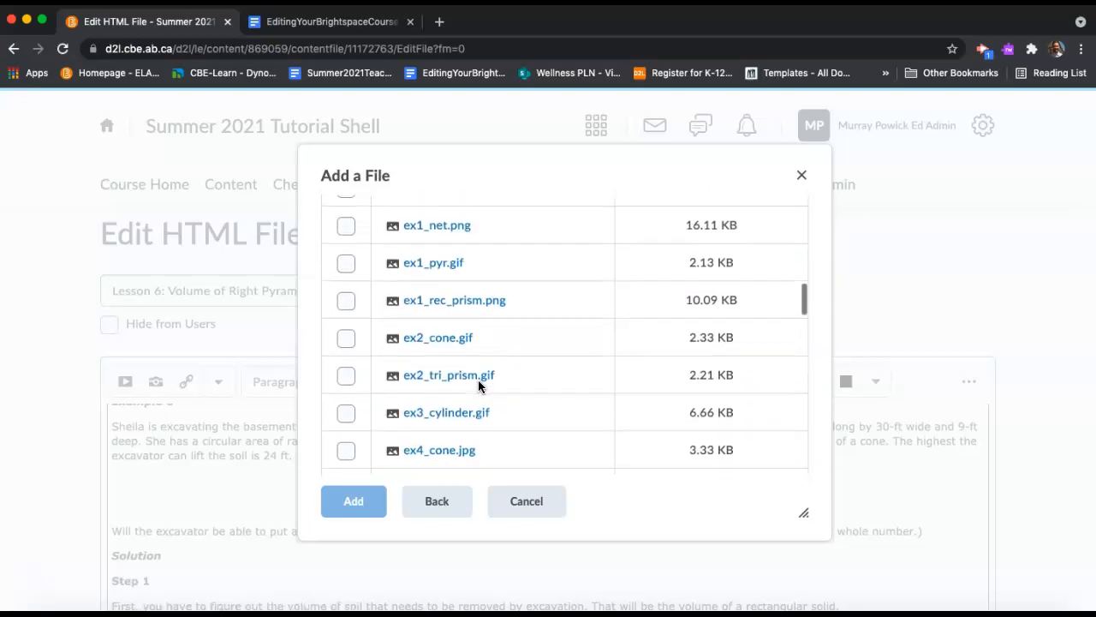
scroll(477, 386, up, 2)
scroll(478, 386, down, 8)
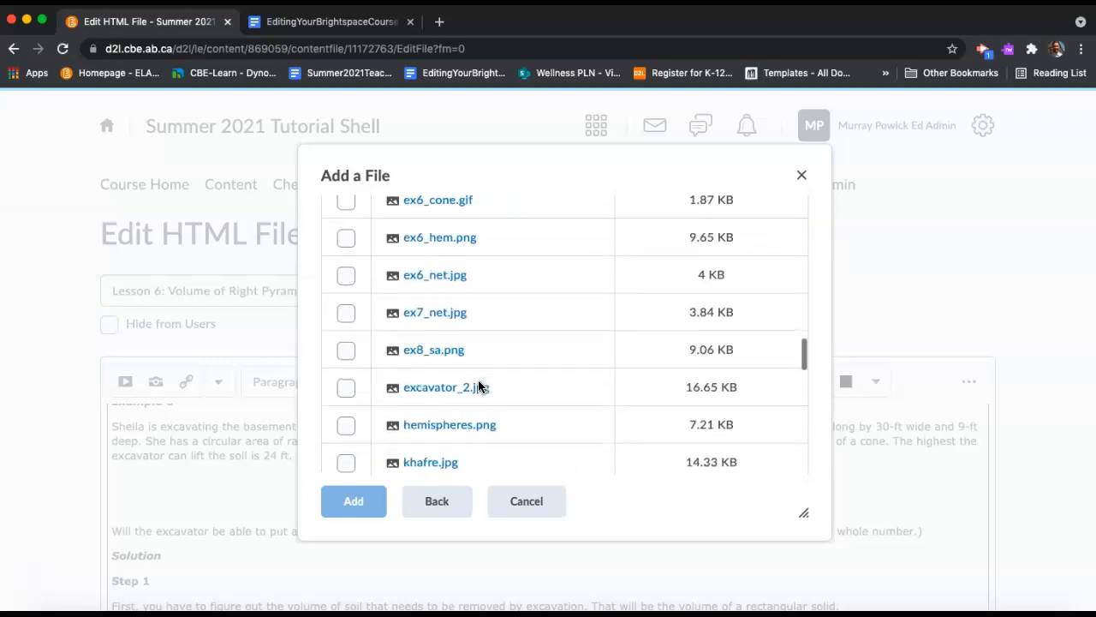
scroll(478, 386, down, 2)
click(345, 314)
click(355, 503)
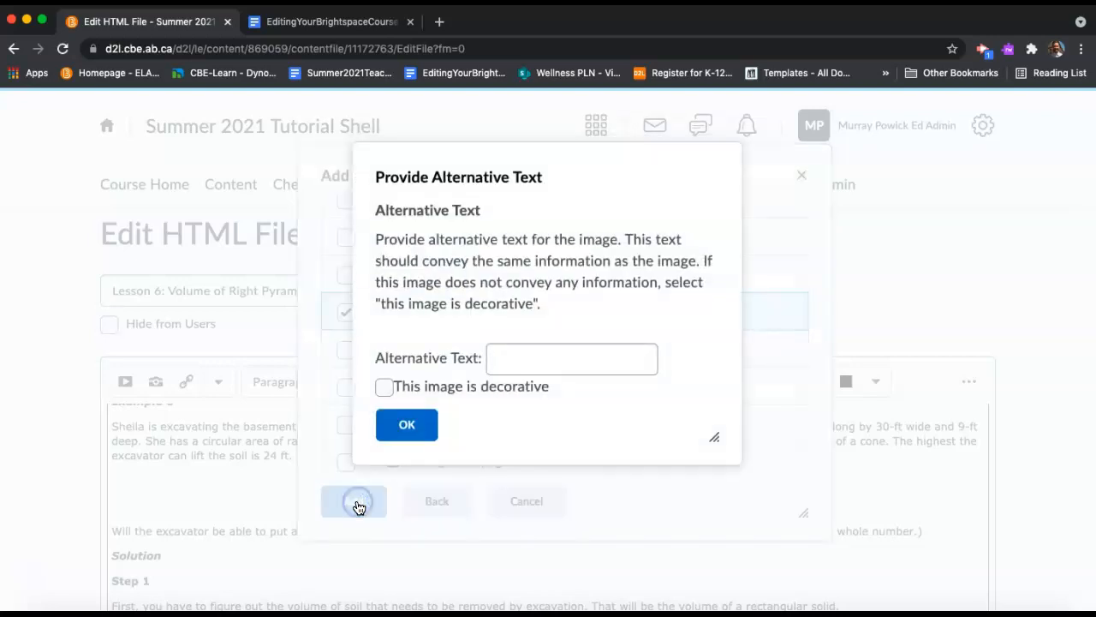
click(512, 360)
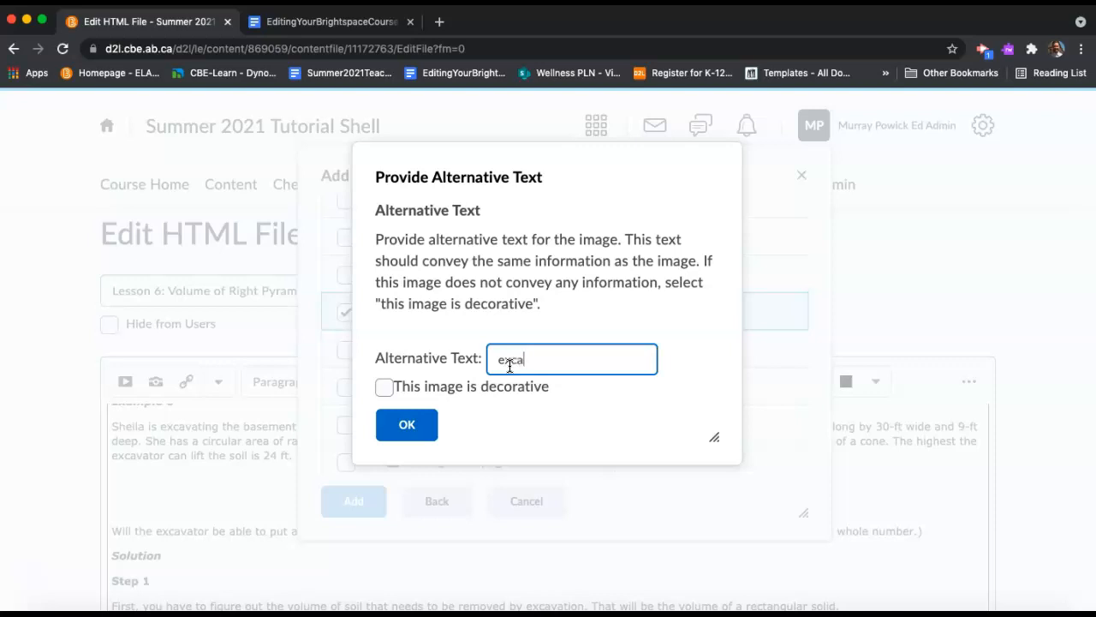
click(410, 426)
- Center the excavator image below the paragraph and shrink it to about 80% of its inserted size
scroll(469, 497, down, 1)
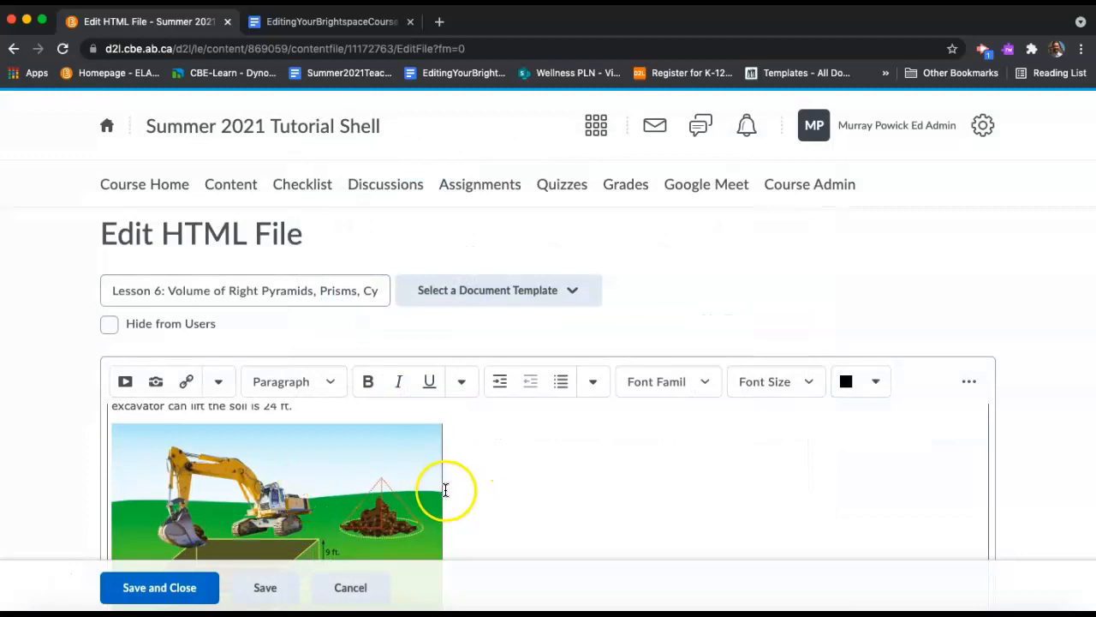
scroll(509, 504, down, 2)
scroll(1051, 448, down, 2)
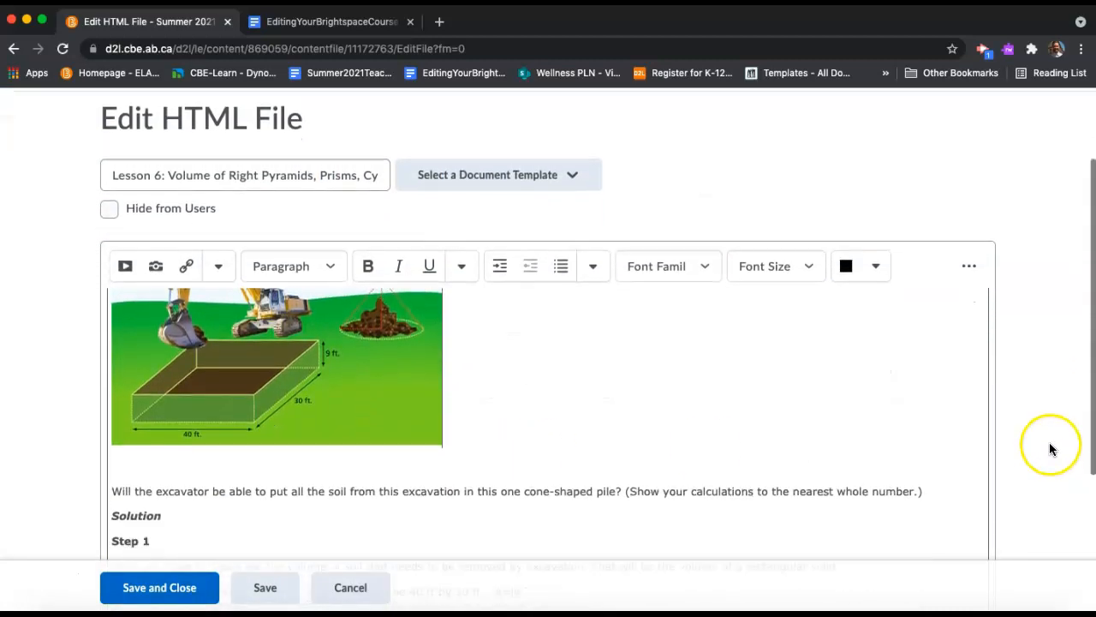
scroll(585, 432, up, 3)
scroll(585, 433, down, 1)
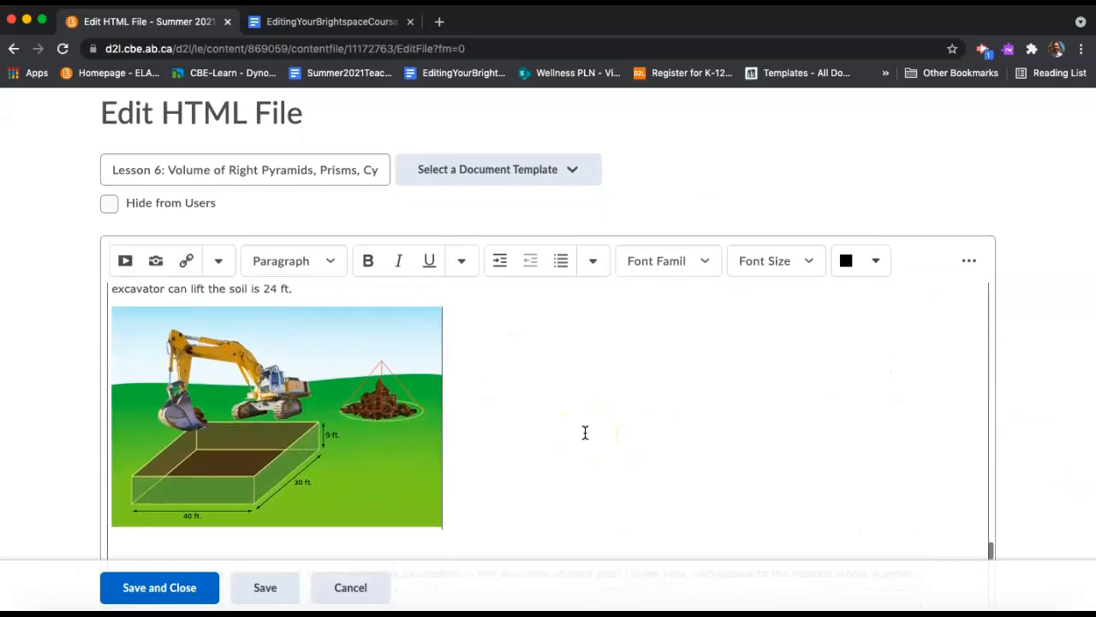
click(335, 394)
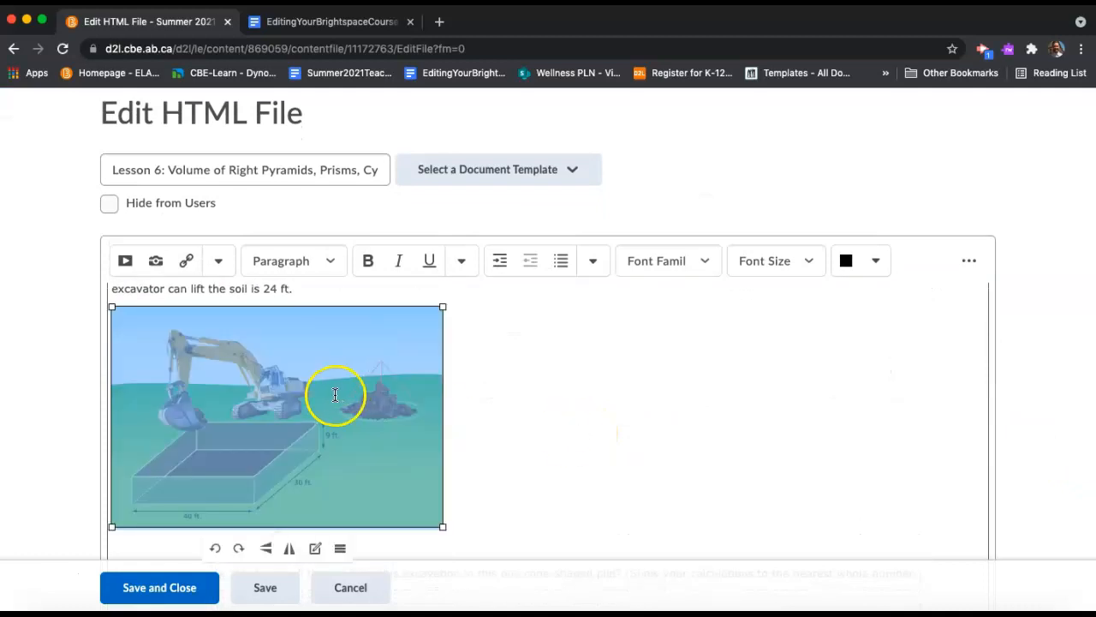
click(589, 269)
click(608, 399)
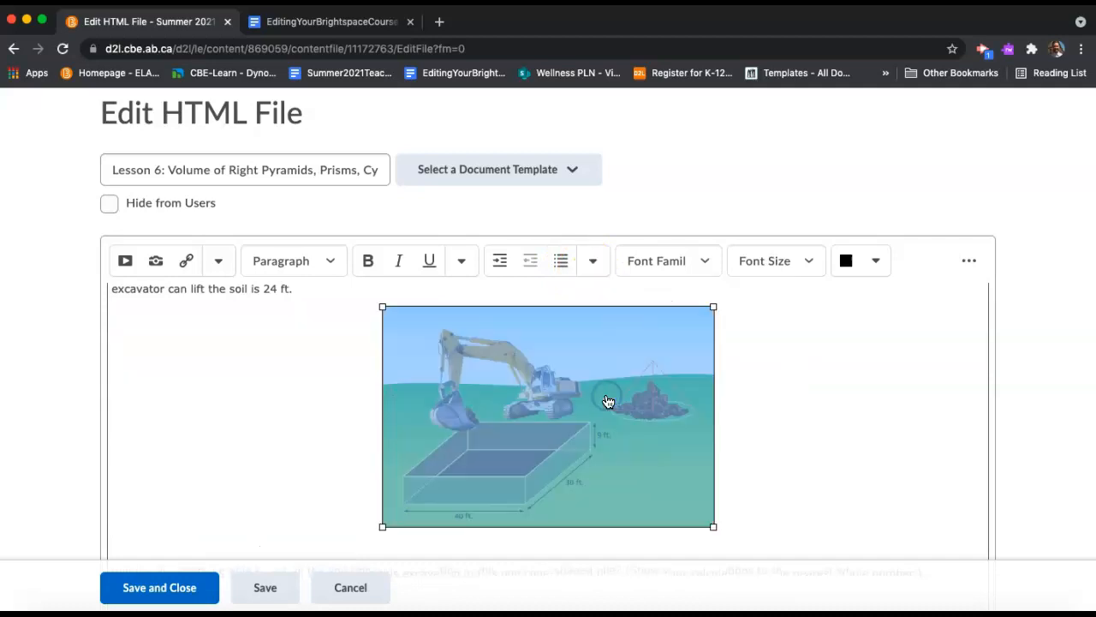
click(713, 307)
drag(714, 308, 674, 318)
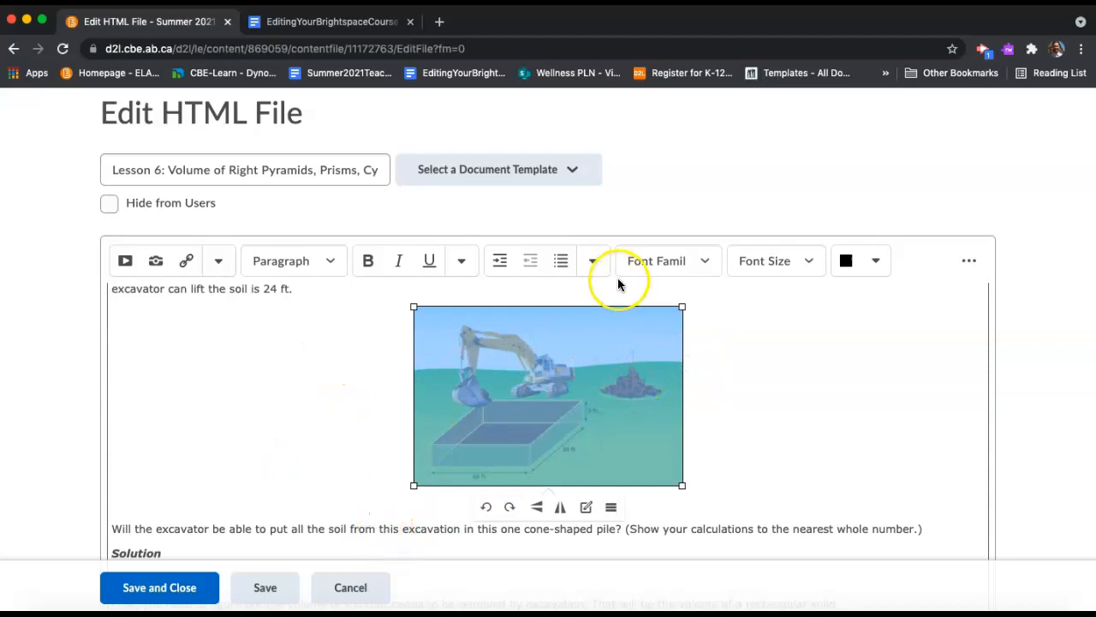
- Try aligning the excavator image to the right and to the left of the text
click(597, 267)
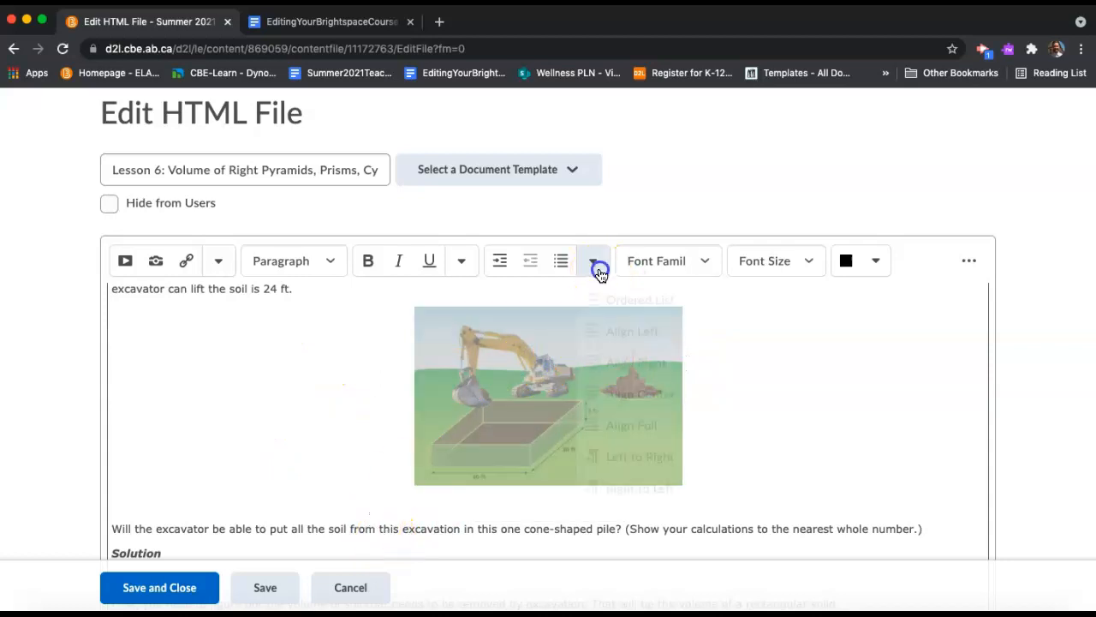
click(602, 369)
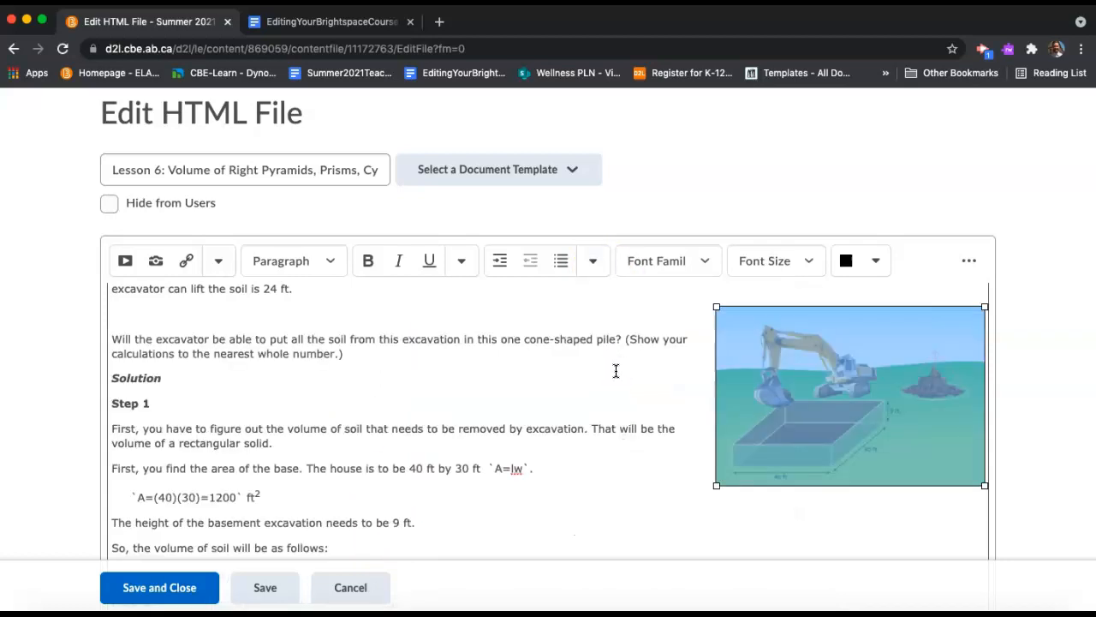
click(594, 262)
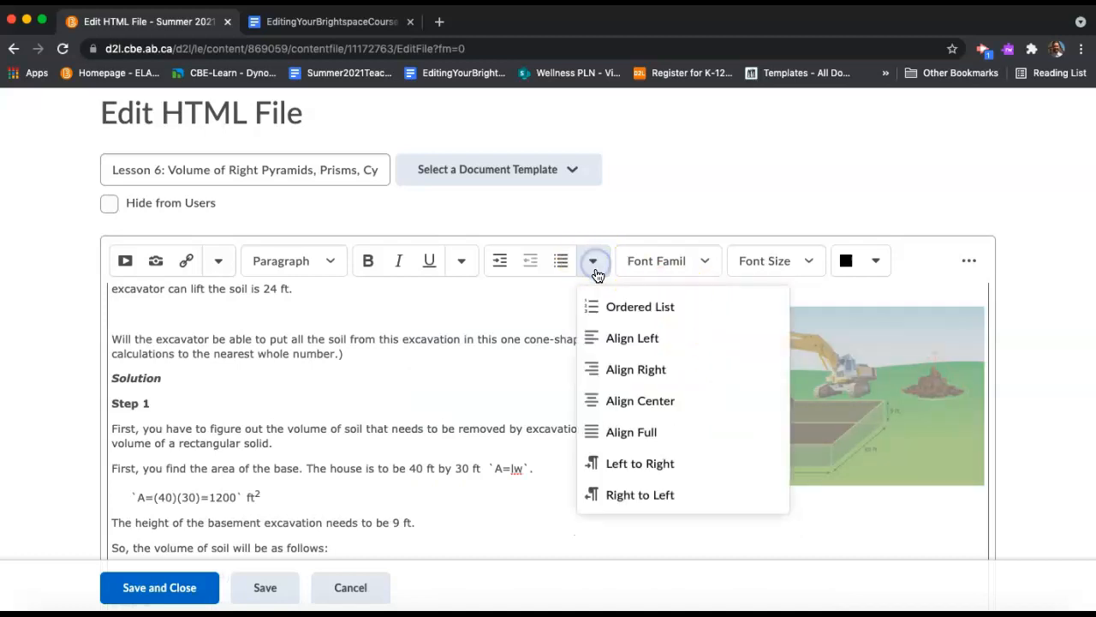
click(603, 339)
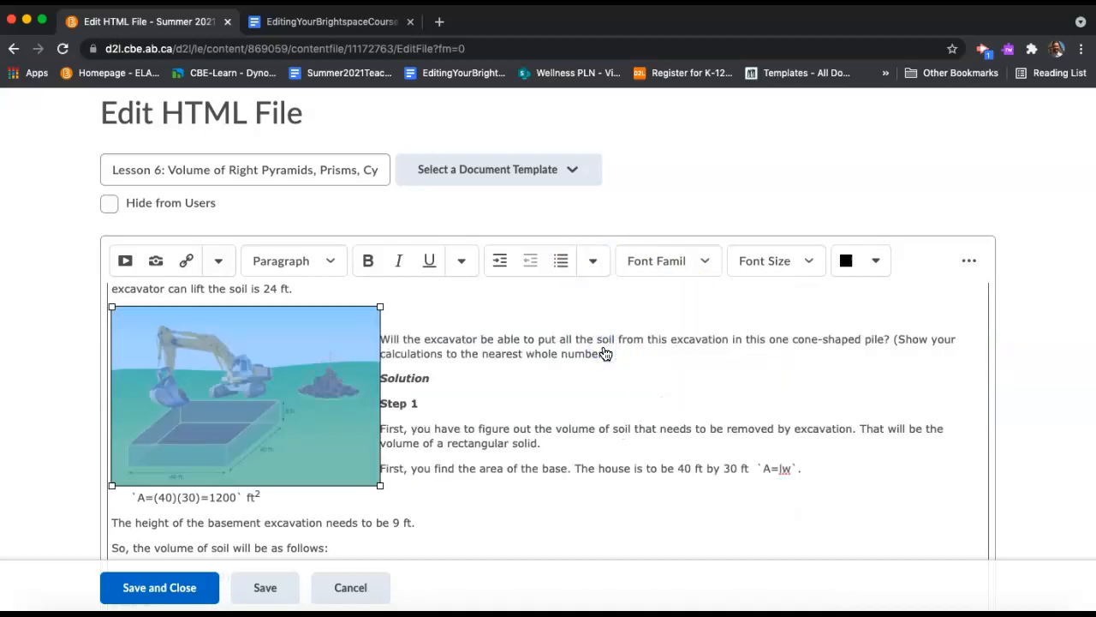
- Apply center alignment to the excavator image and deselect it
click(593, 266)
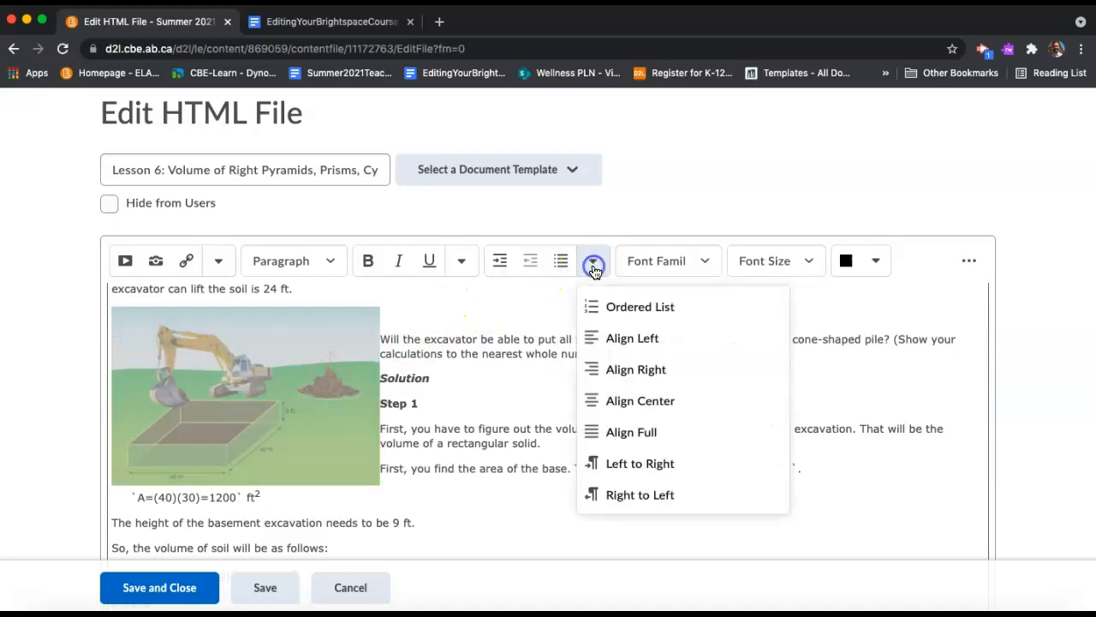
click(603, 396)
click(755, 409)
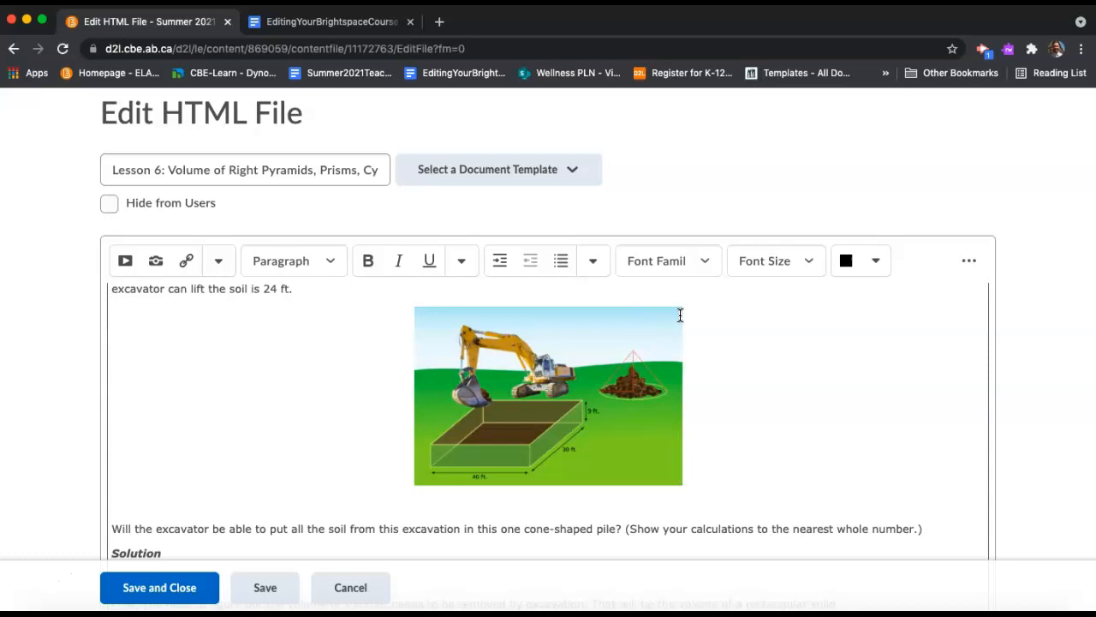
click(694, 337)
click(692, 349)
drag(693, 349, 688, 391)
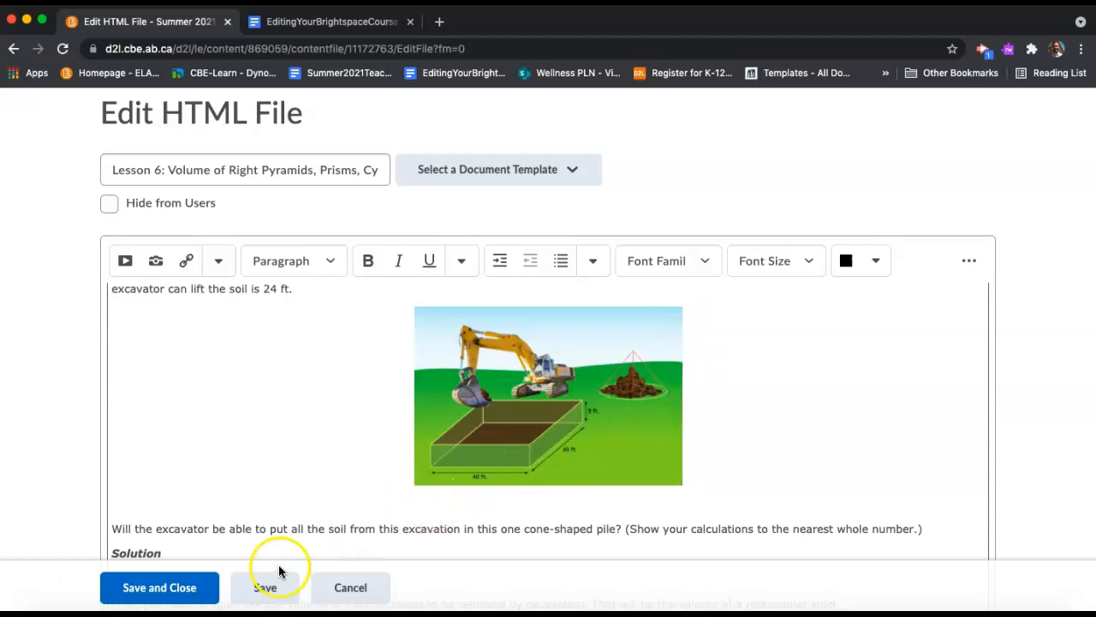
- Save and close the Lesson 6 HTML file and check the image in Example 8 on the published page
click(161, 591)
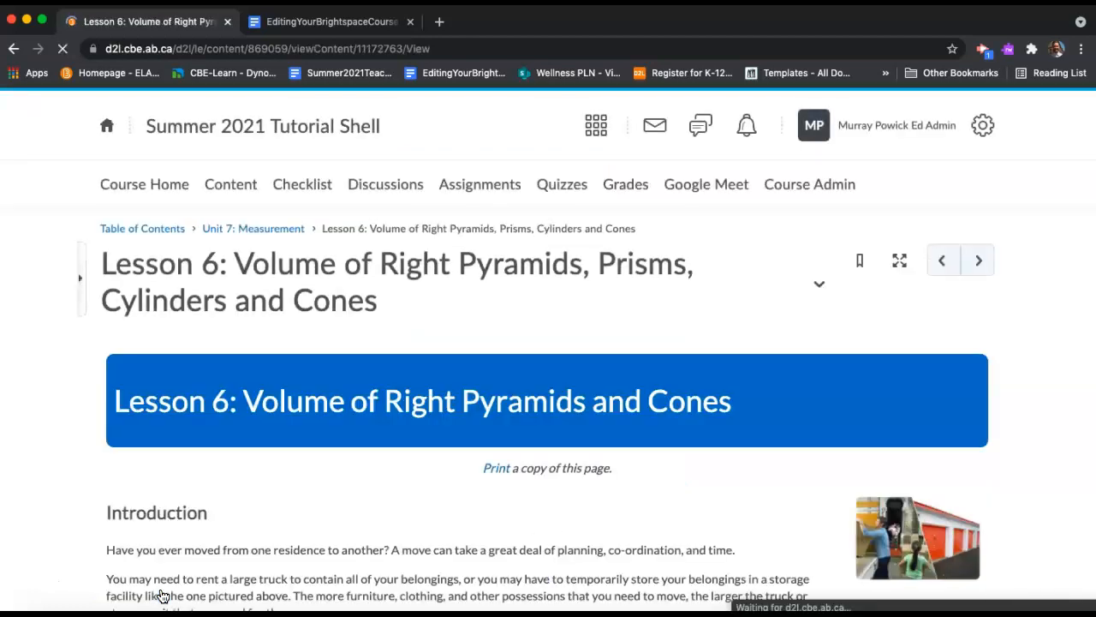
scroll(353, 527, down, 3)
scroll(354, 530, down, 20)
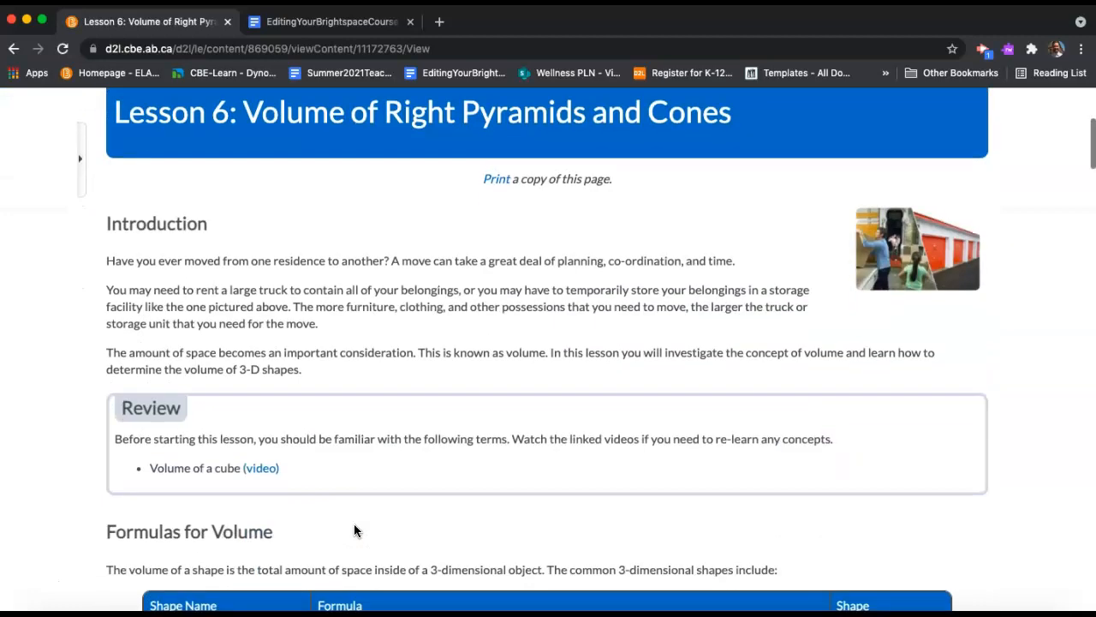
scroll(354, 530, down, 20)
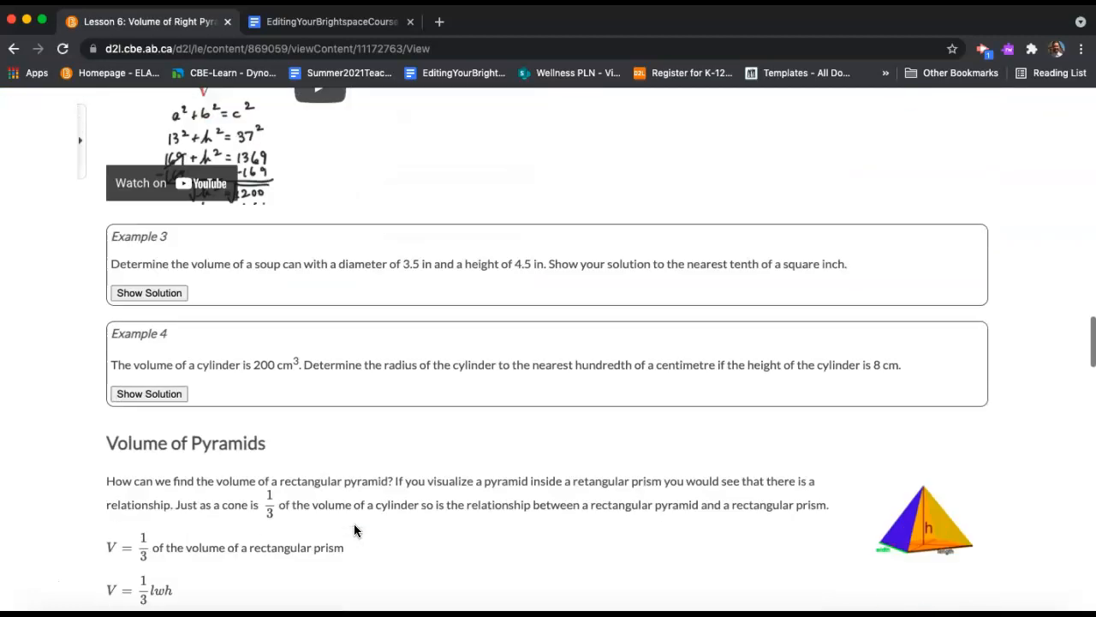
scroll(354, 530, down, 3)
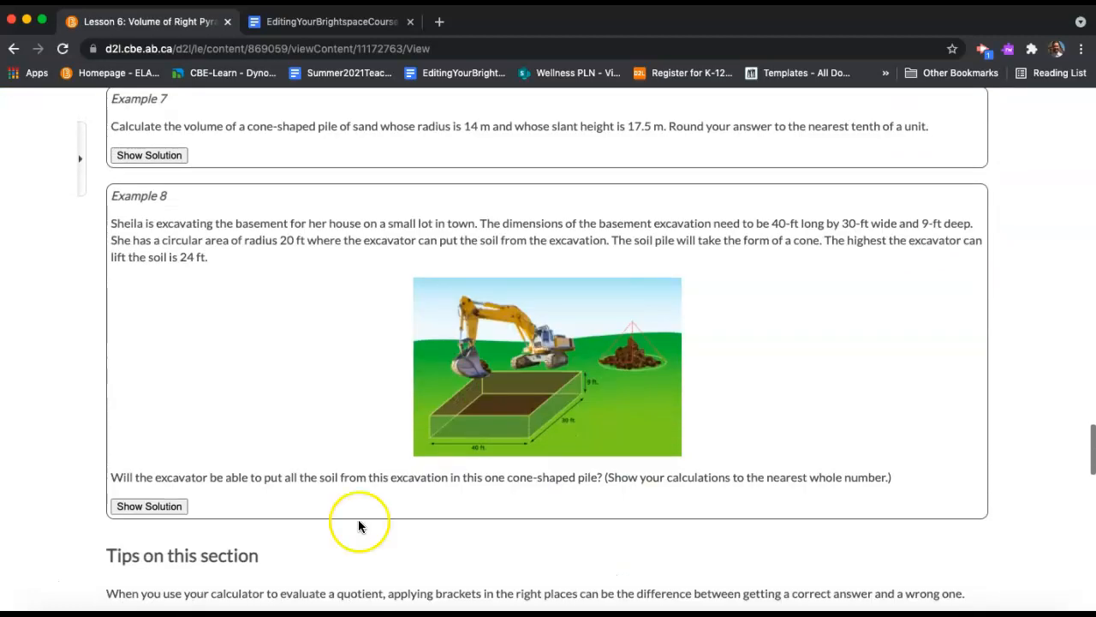